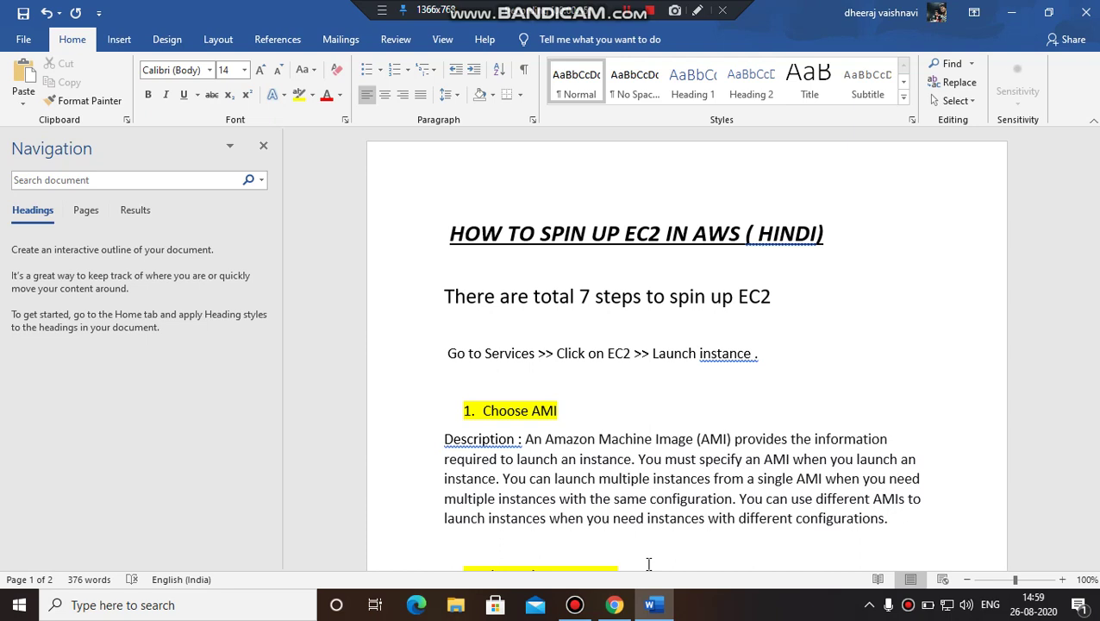
- Switch to the AWS console in Chrome and open the EC2 service by searching all services for "EC2"
{"action": "left_click", "coordinate": [614, 604]}
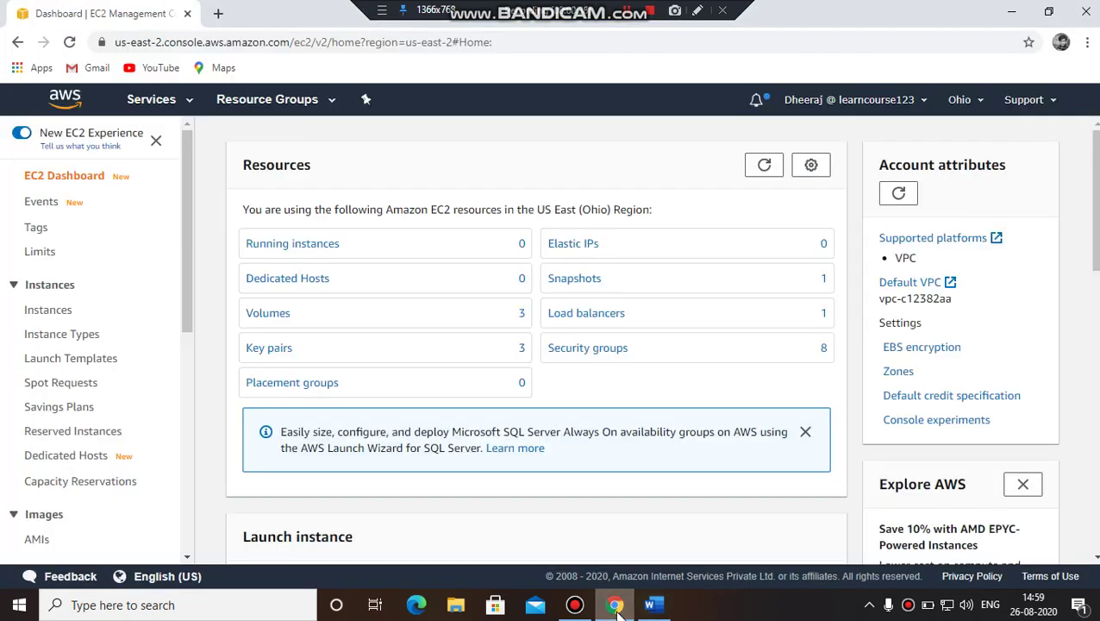
{"action": "left_click", "coordinate": [71, 101]}
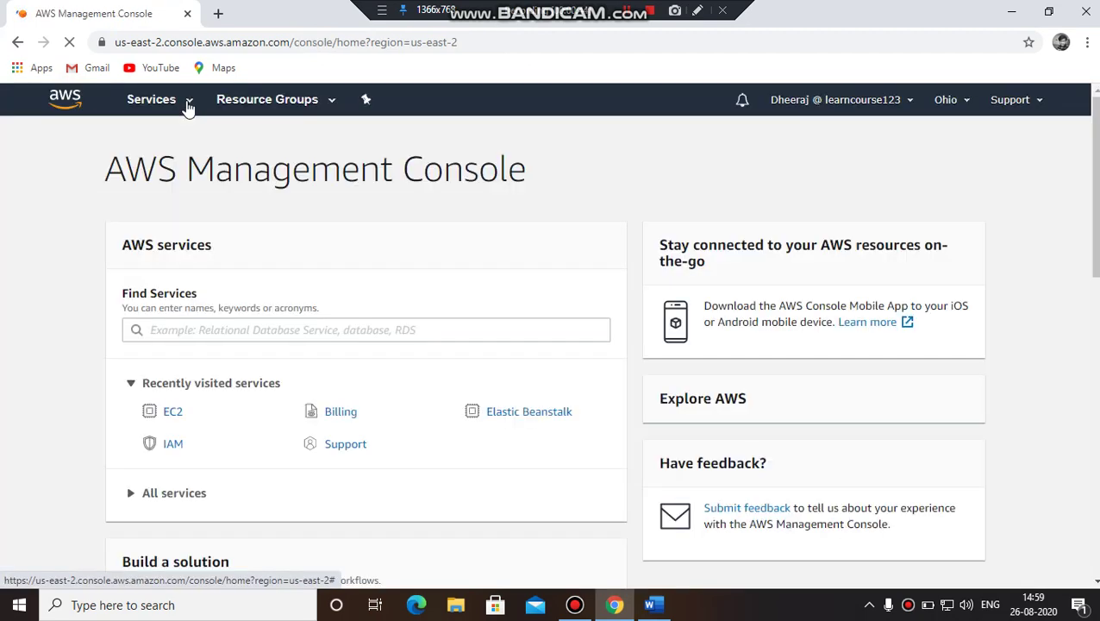
{"action": "left_click", "coordinate": [186, 101]}
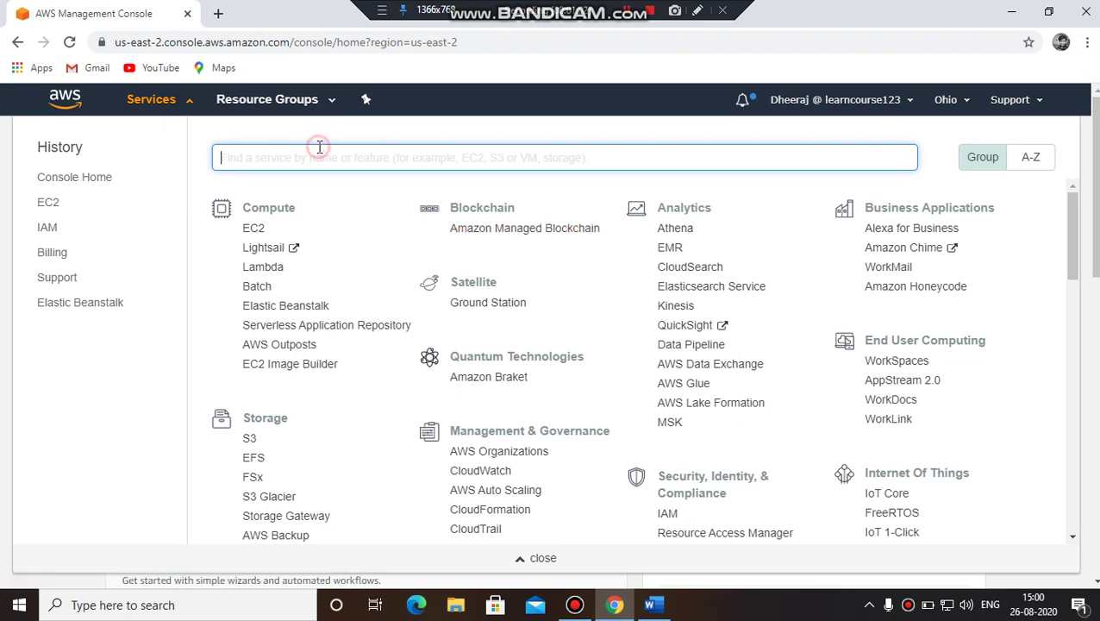
{"action": "type", "text": "EC2"}
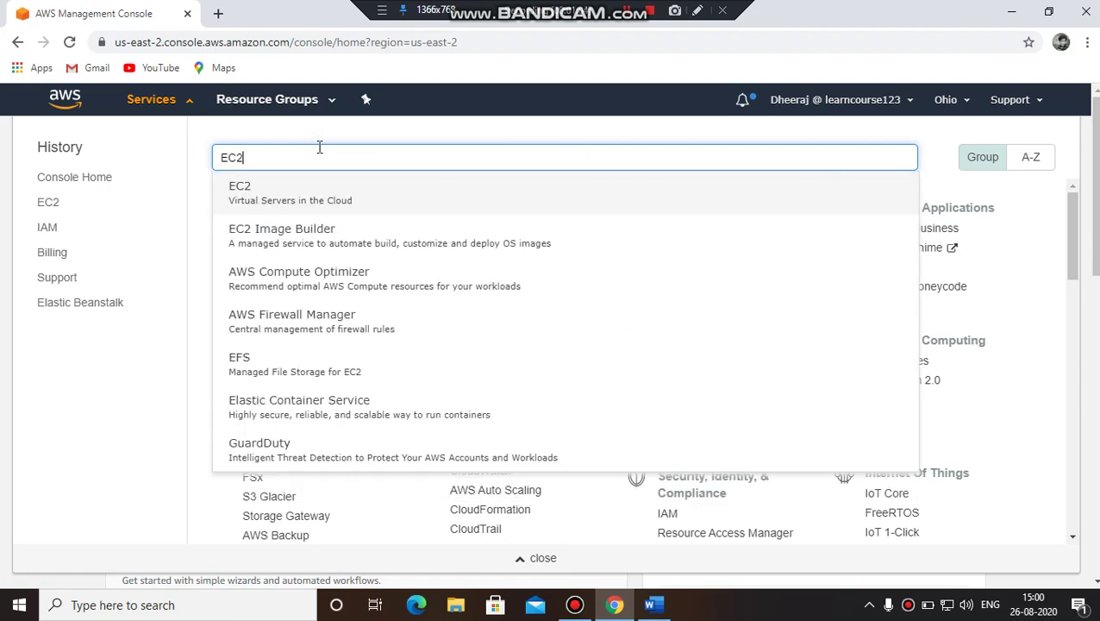
{"action": "left_click", "coordinate": [297, 197]}
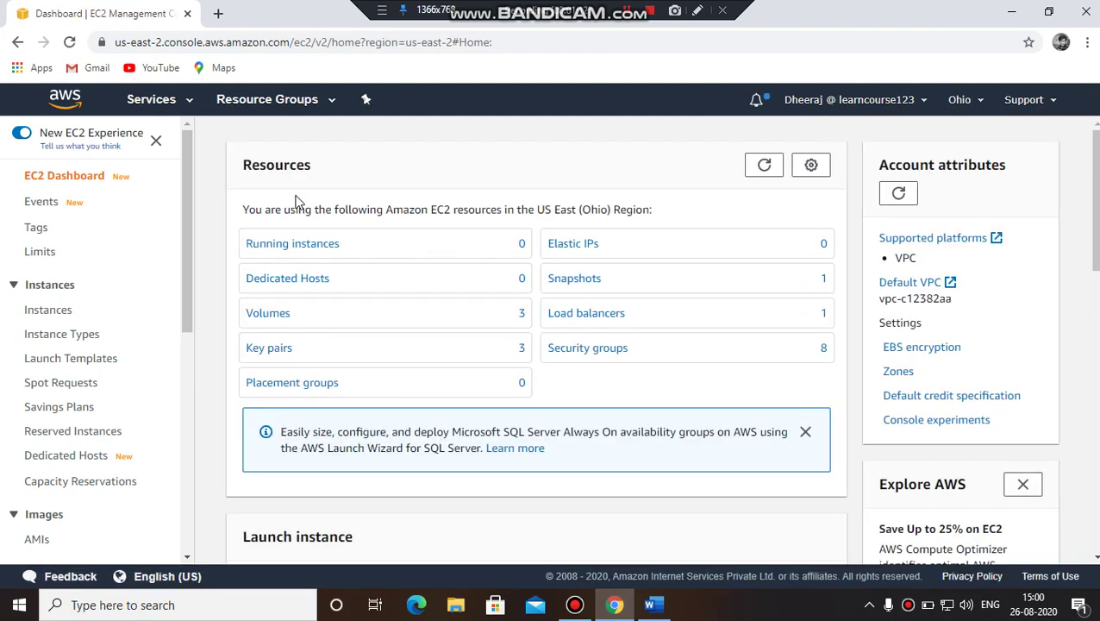
- Open the running instances list from the EC2 dashboard and start the wizard for launching a new instance
{"action": "scroll", "coordinate": [447, 341], "scroll_direction": "down", "scroll_amount": 2}
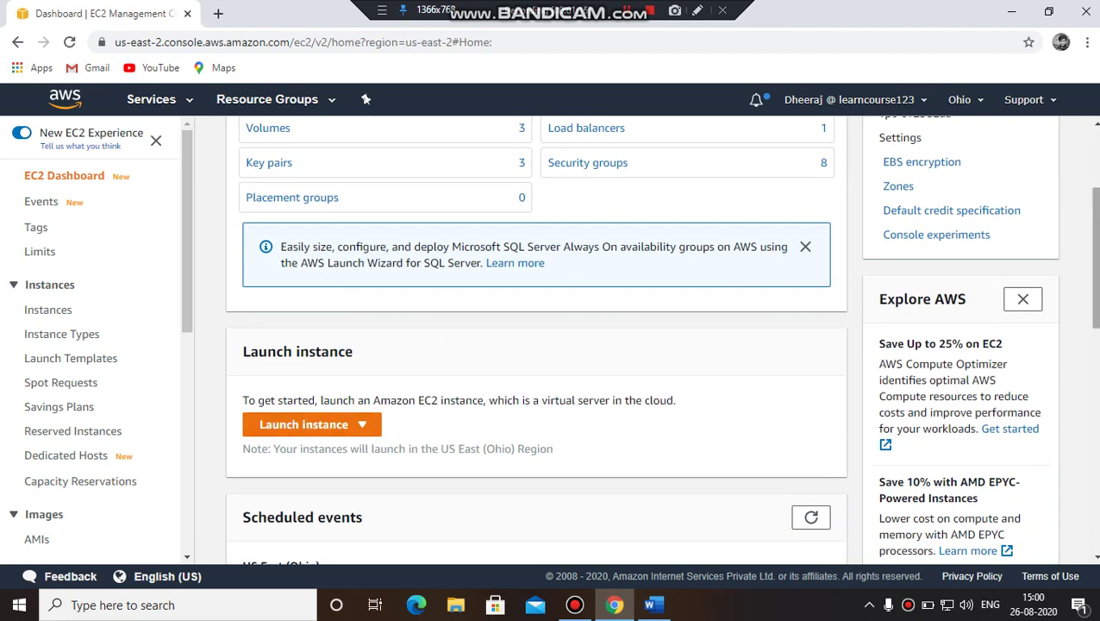
{"action": "scroll", "coordinate": [535, 345], "scroll_direction": "up", "scroll_amount": 2}
{"action": "left_click", "coordinate": [286, 245]}
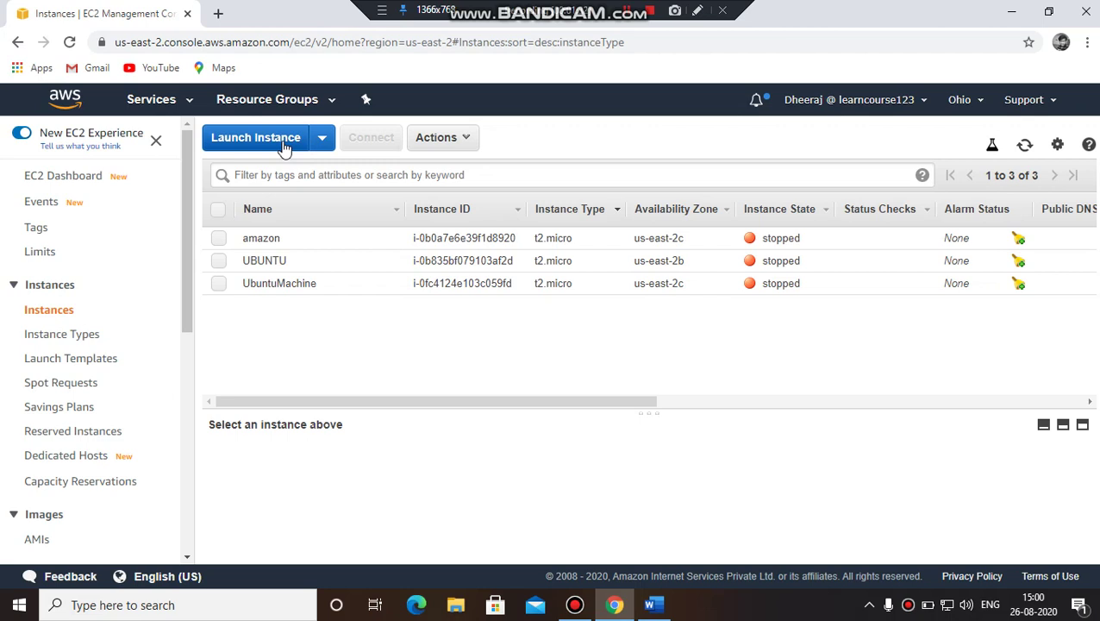
{"action": "left_click", "coordinate": [284, 149]}
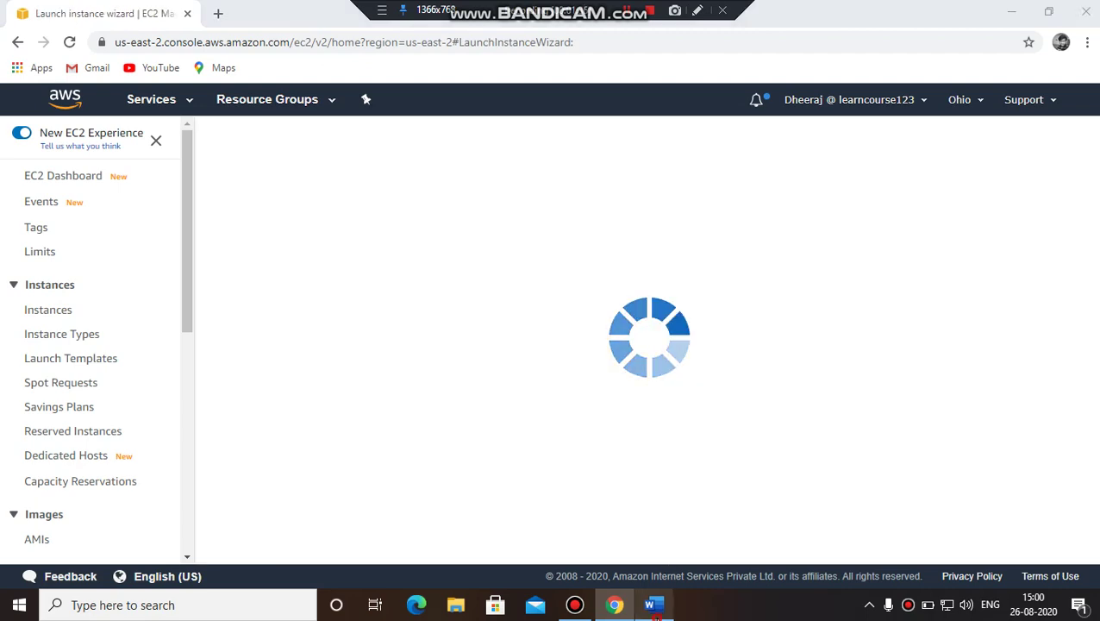
- Read the Choose AMI description in the Word notes and compare it with the AMI page of the launch wizard in Chrome
{"action": "left_click", "coordinate": [653, 604]}
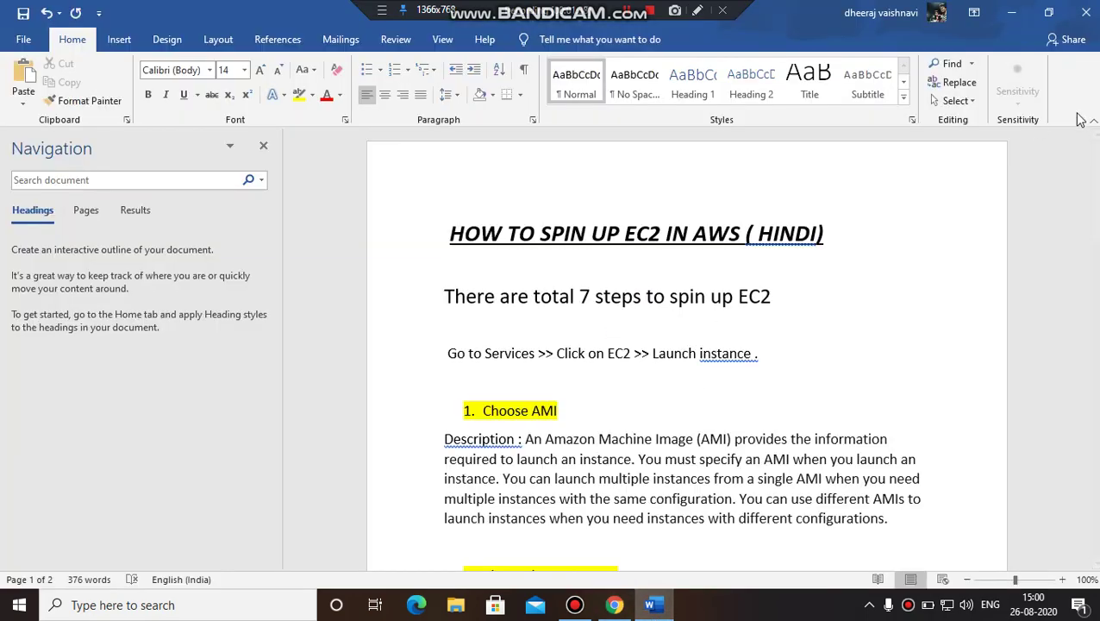
{"action": "left_click_drag", "start_coordinate": [1097, 172], "coordinate": [1098, 194]}
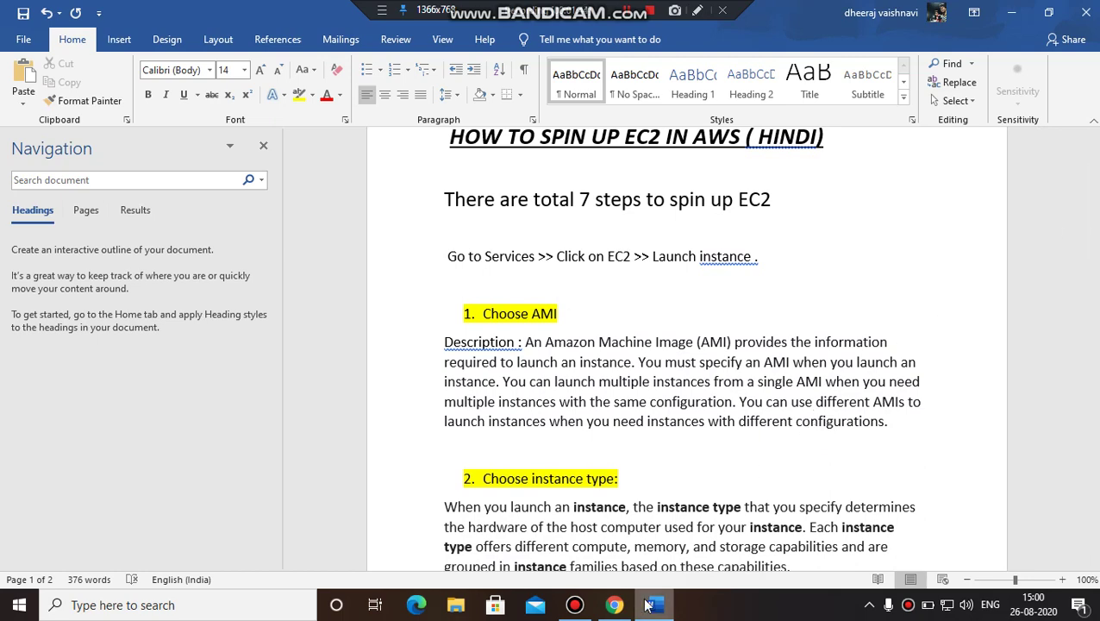
{"action": "left_click", "coordinate": [618, 607]}
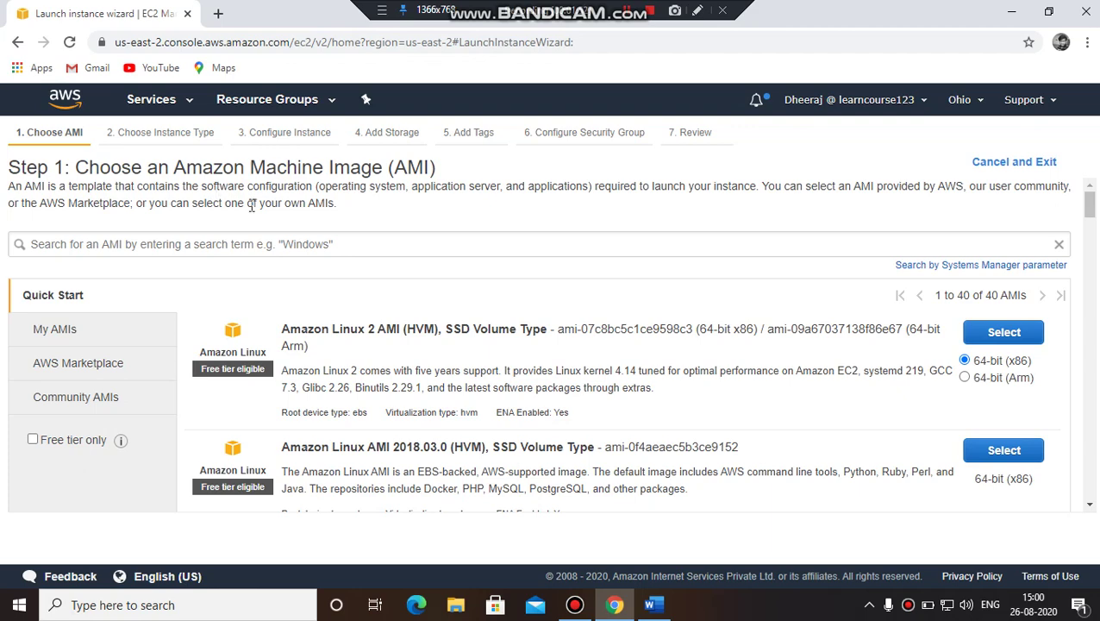
{"action": "left_click", "coordinate": [651, 608]}
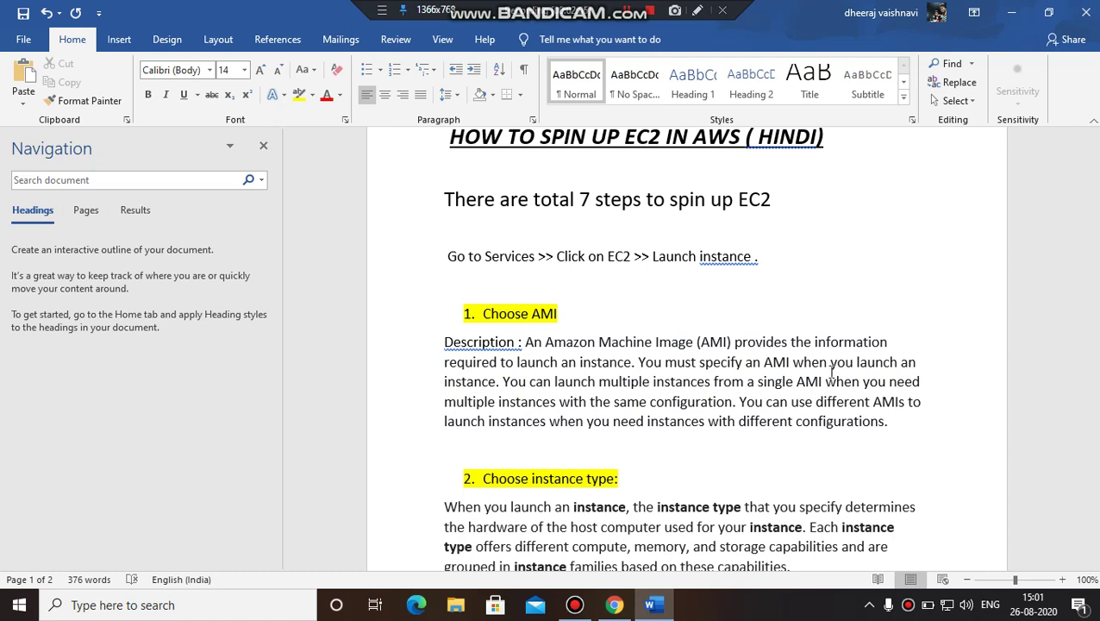
- Return to the launch wizard in Chrome and select Amazon Linux 2 AMI (HVM), SSD Volume Type, 64-bit (x86)
{"action": "left_click", "coordinate": [613, 606]}
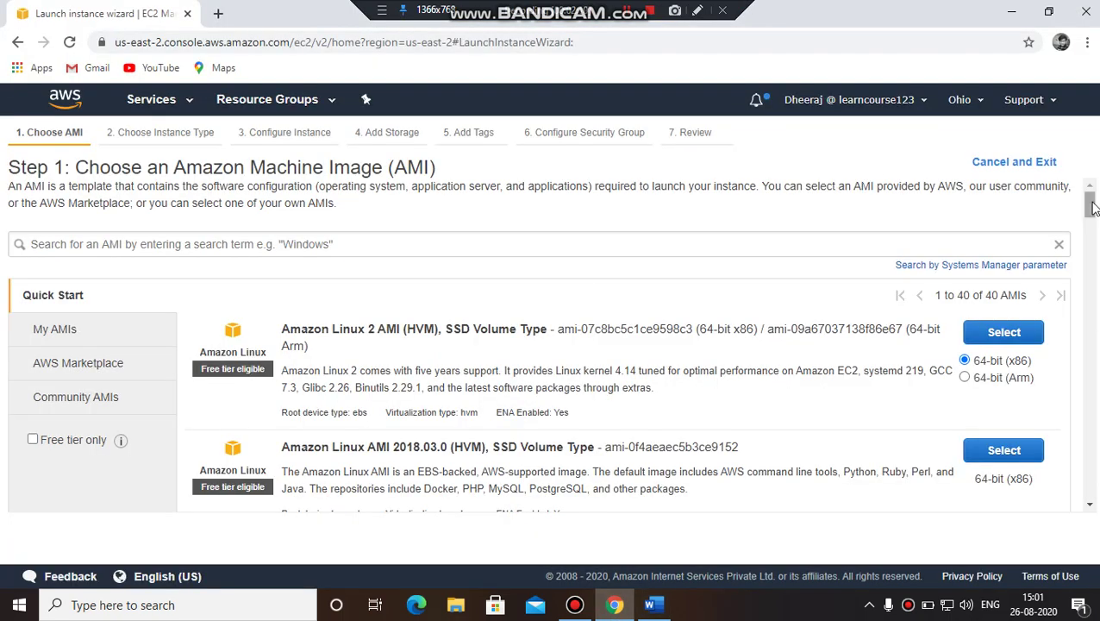
{"action": "left_click_drag", "start_coordinate": [1092, 207], "coordinate": [1093, 101]}
{"action": "left_click", "coordinate": [1004, 333]}
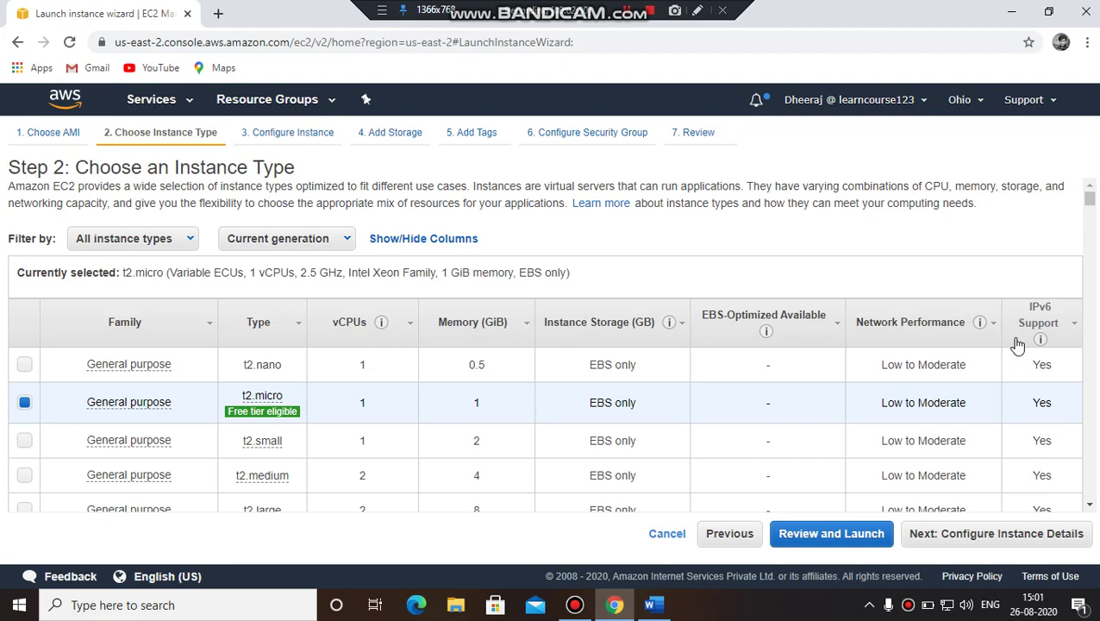
- Read the Choose instance type section of the Word notes and return to the launch wizard in Chrome
{"action": "left_click", "coordinate": [653, 604]}
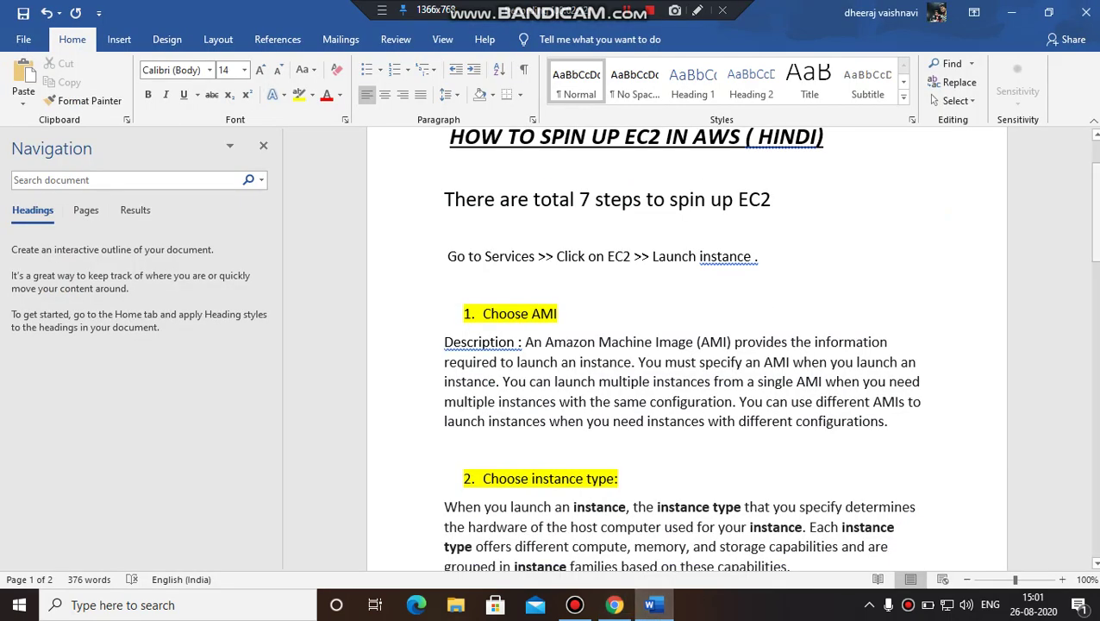
{"action": "left_click_drag", "start_coordinate": [1093, 211], "coordinate": [1093, 251]}
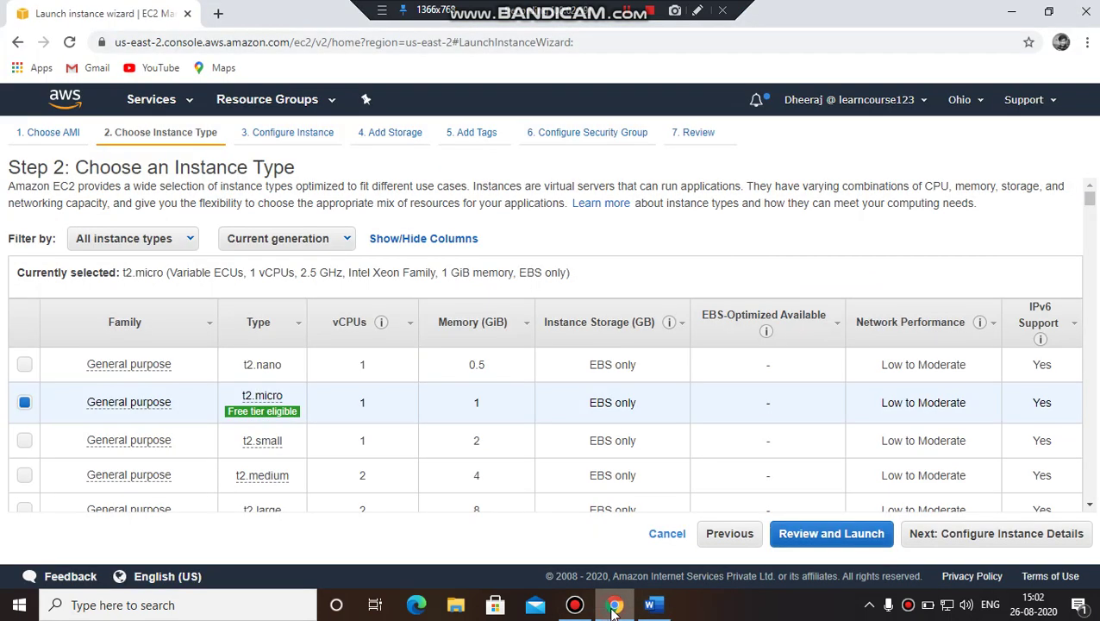
{"action": "left_click", "coordinate": [614, 604]}
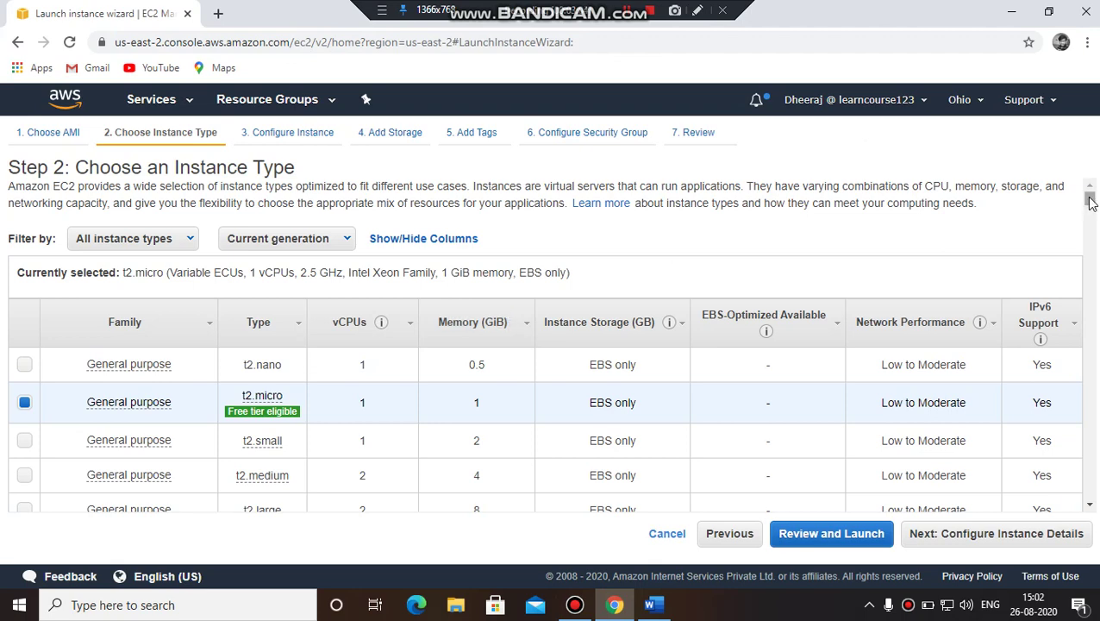
- Review the available instance types, keep t2.micro selected, and continue to Configure Instance Details
{"action": "scroll", "coordinate": [1091, 201], "scroll_direction": "down", "scroll_amount": 2}
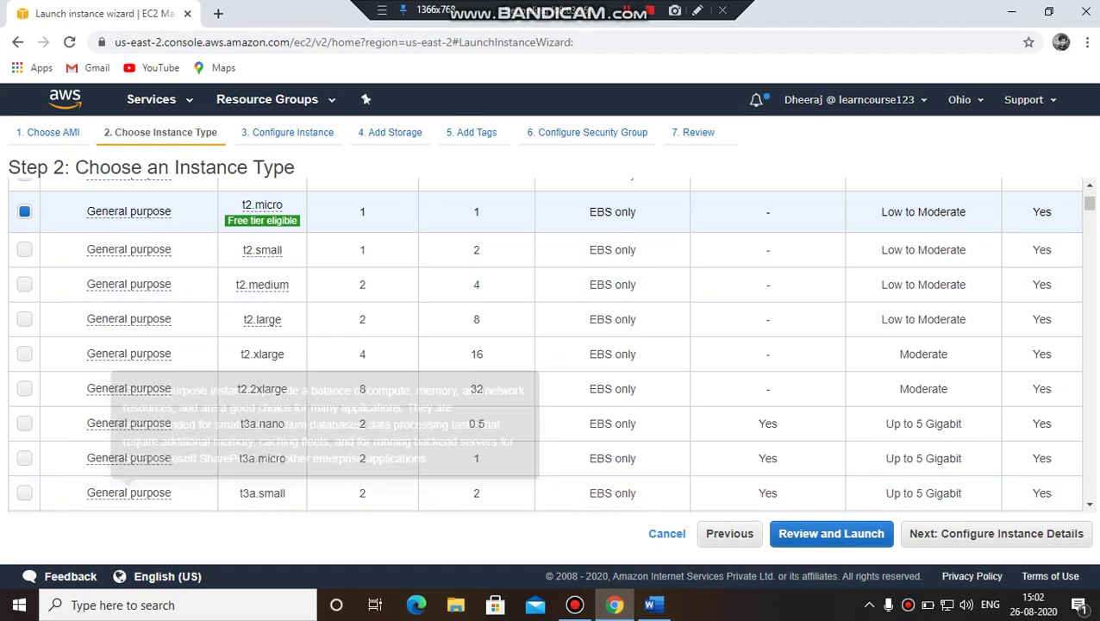
{"action": "left_click", "coordinate": [1089, 200]}
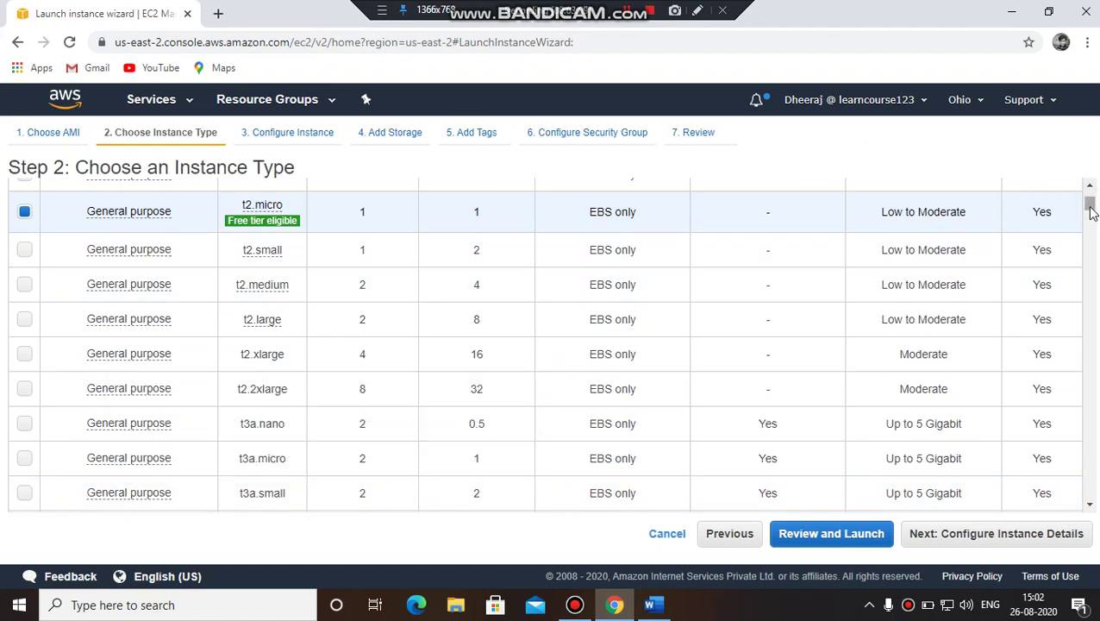
{"action": "left_click", "coordinate": [1090, 203]}
{"action": "mouse_move", "coordinate": [1091, 214]}
{"action": "left_mouse_down"}
{"action": "mouse_move", "coordinate": [1089, 449]}
{"action": "mouse_move", "coordinate": [1091, 198]}
{"action": "left_mouse_up"}
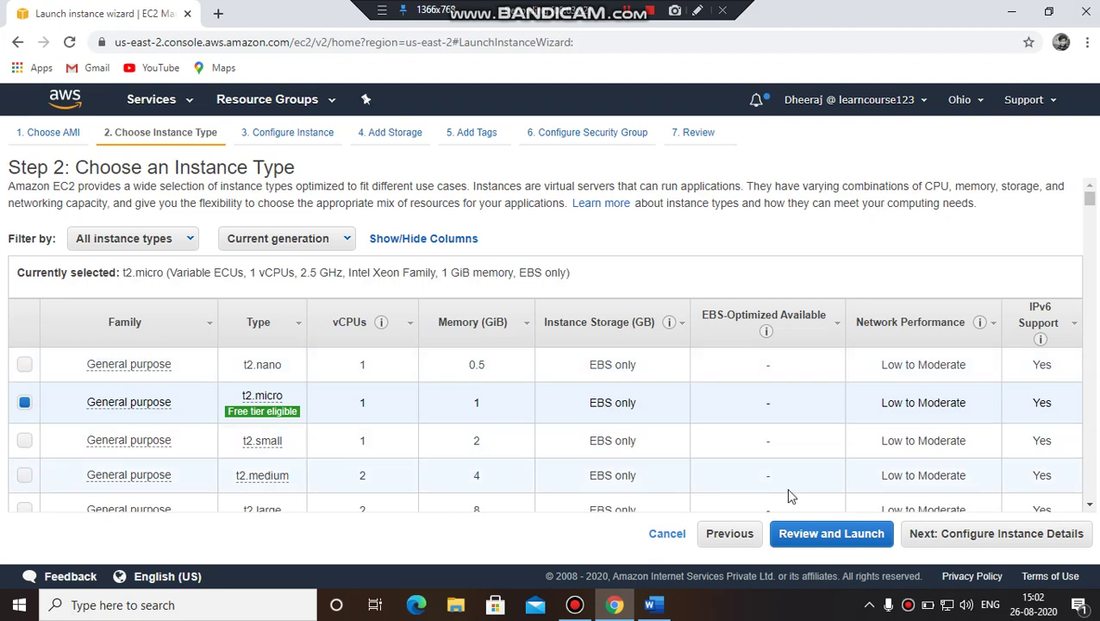
{"action": "left_click", "coordinate": [1016, 535]}
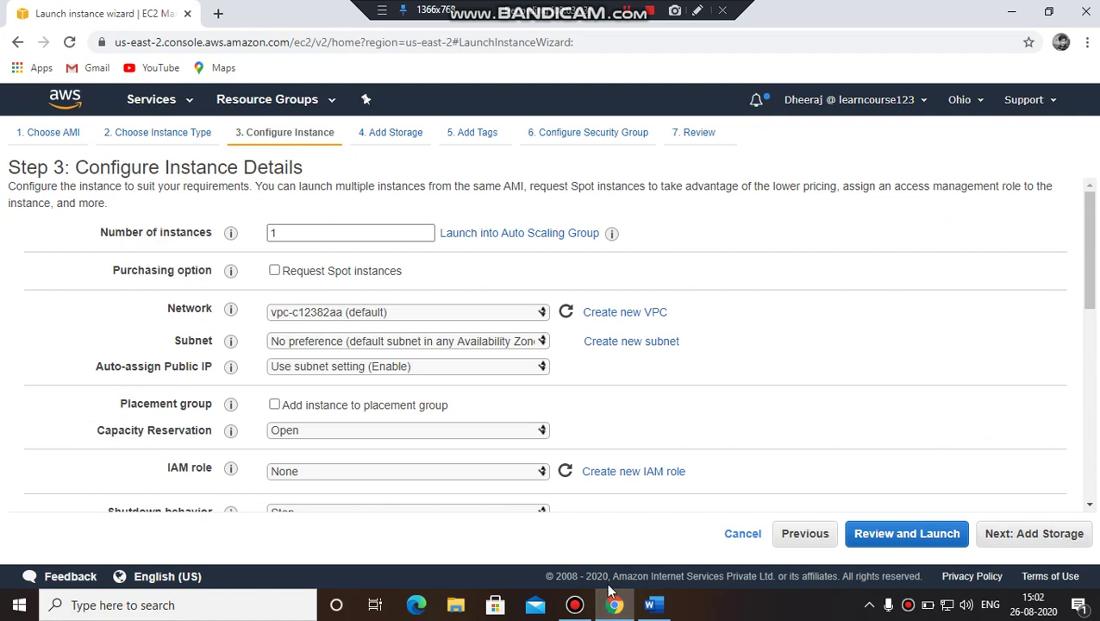
- Read the Configure instance section of the Word notes and return to the launch wizard in Chrome
{"action": "left_click", "coordinate": [655, 605]}
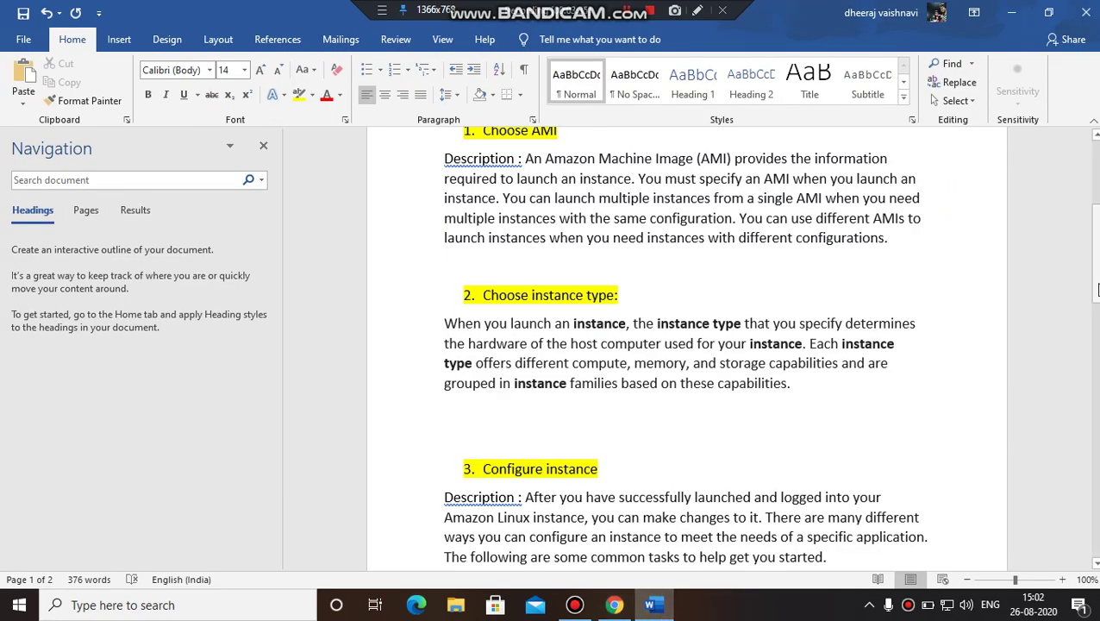
{"action": "left_click_drag", "start_coordinate": [1096, 290], "coordinate": [1096, 312]}
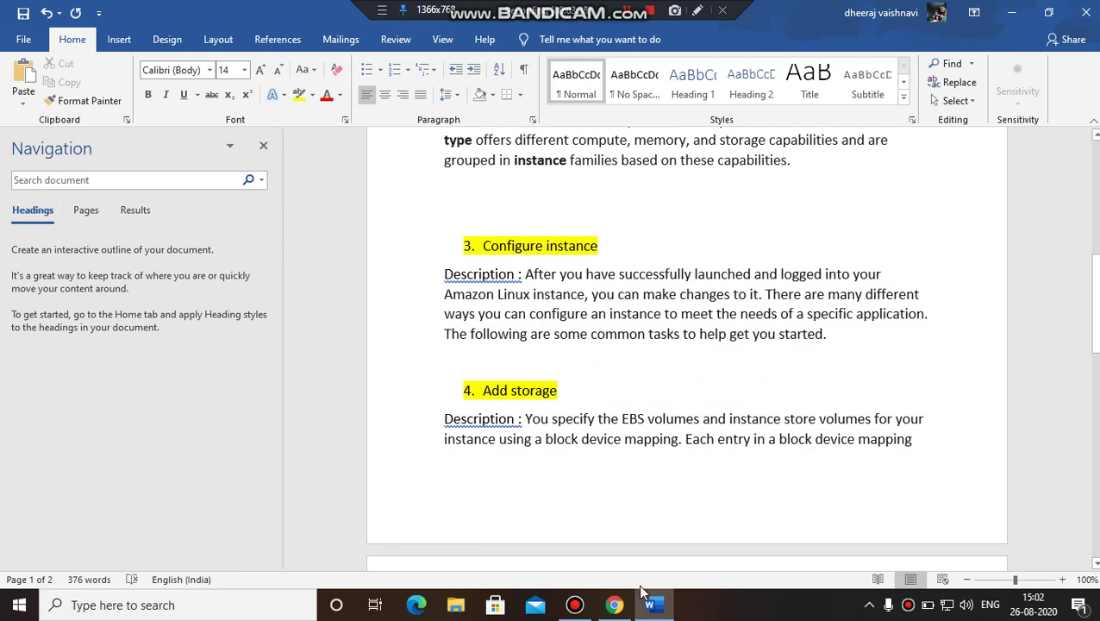
{"action": "left_click", "coordinate": [615, 605]}
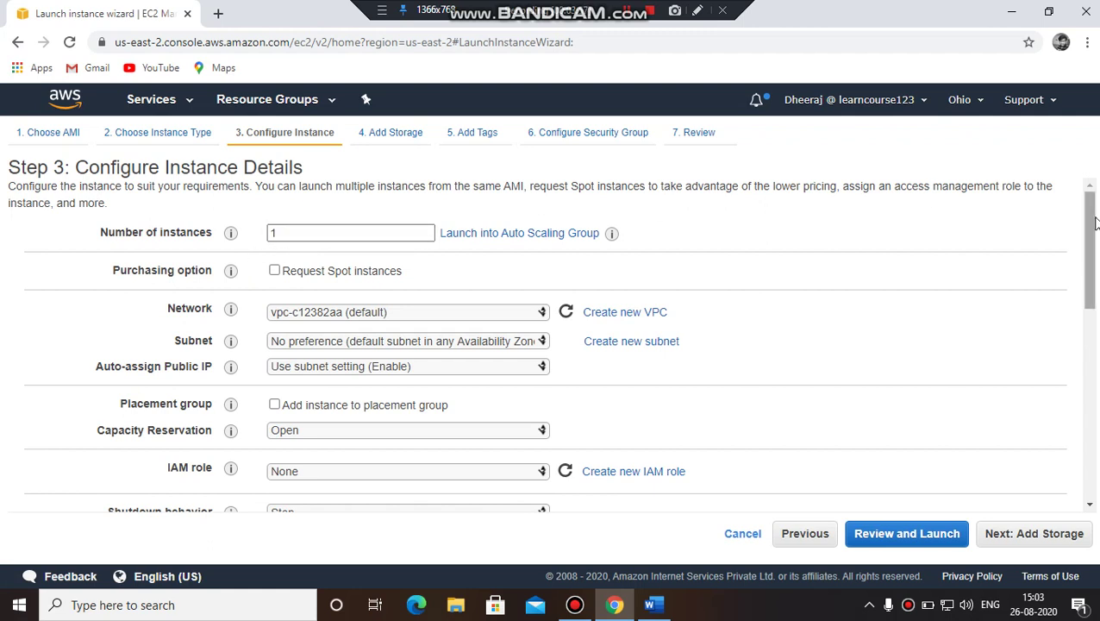
- Keep the default VPC, set the subnet to subnet-f1abc5bd | Default in us-east-2c, and continue to Add Storage
{"action": "left_click_drag", "start_coordinate": [1090, 216], "coordinate": [1091, 252]}
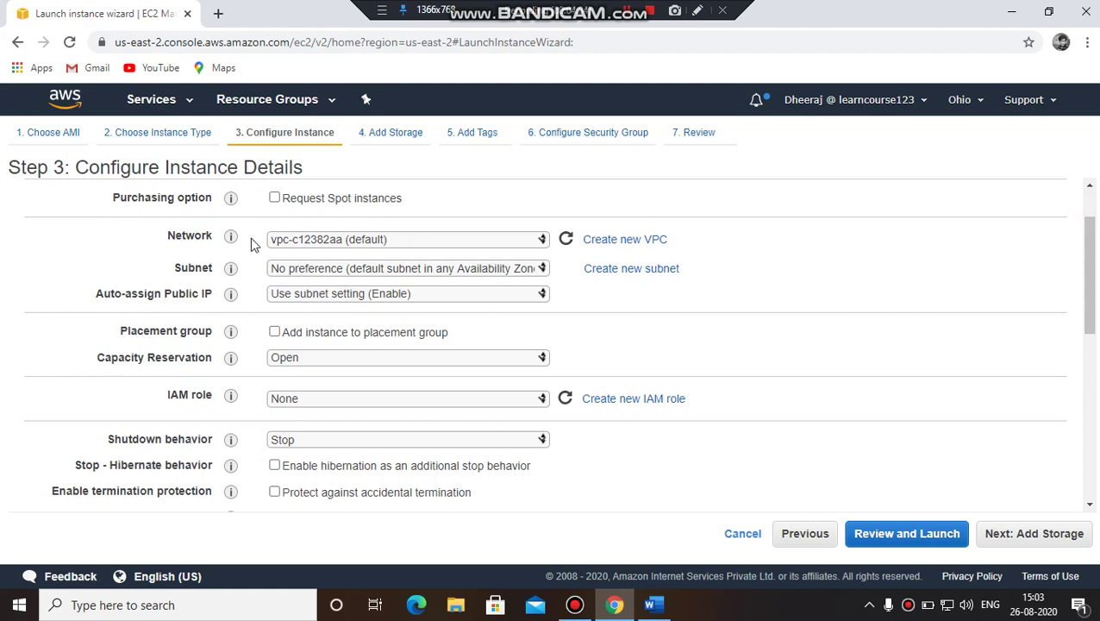
{"action": "left_click", "coordinate": [350, 246]}
{"action": "left_click", "coordinate": [845, 339]}
{"action": "left_click", "coordinate": [358, 270]}
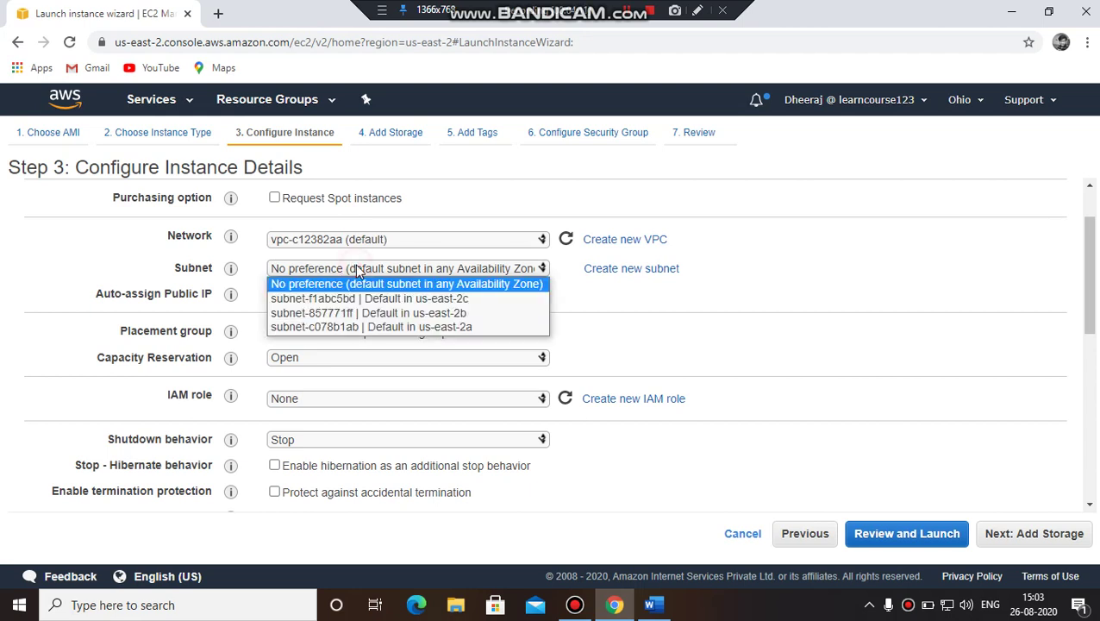
{"action": "left_click", "coordinate": [389, 300]}
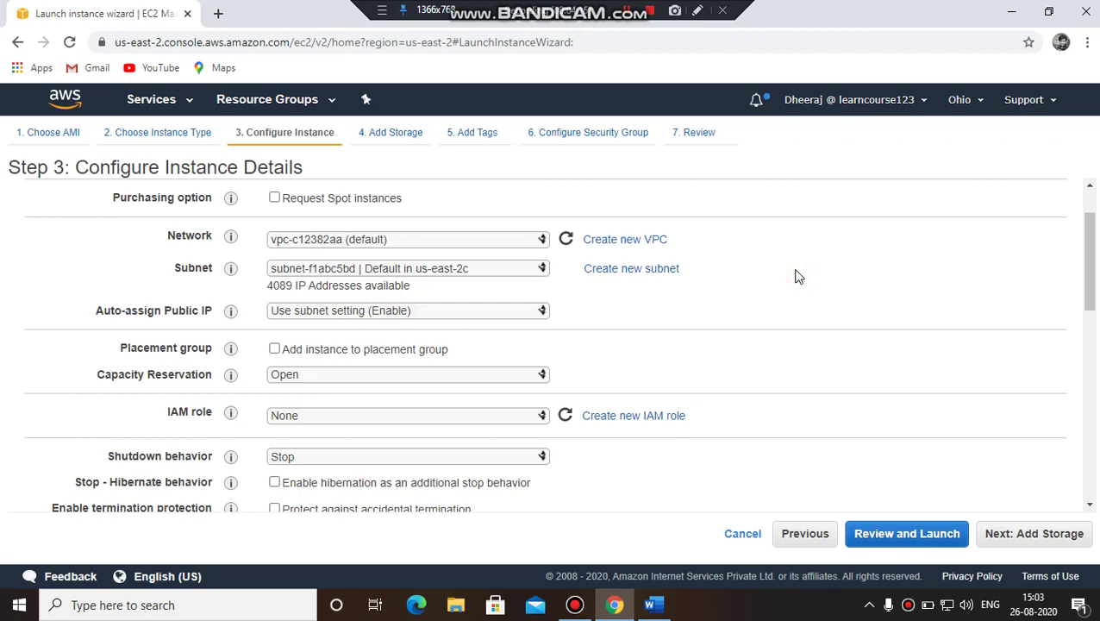
{"action": "left_click_drag", "start_coordinate": [1091, 289], "coordinate": [1093, 426]}
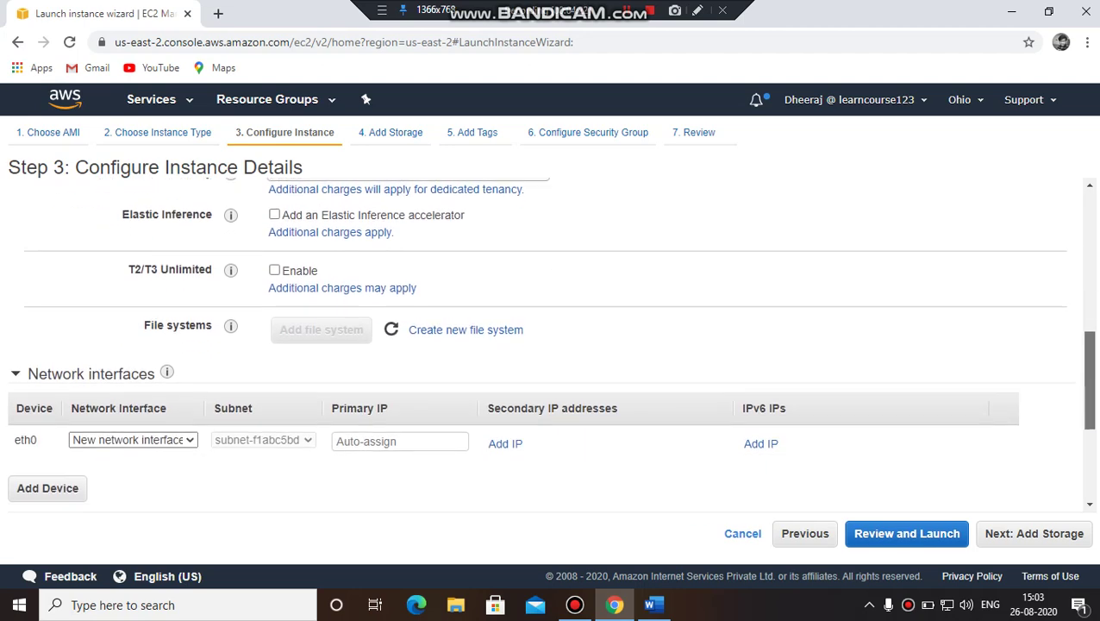
{"action": "left_click", "coordinate": [1062, 534]}
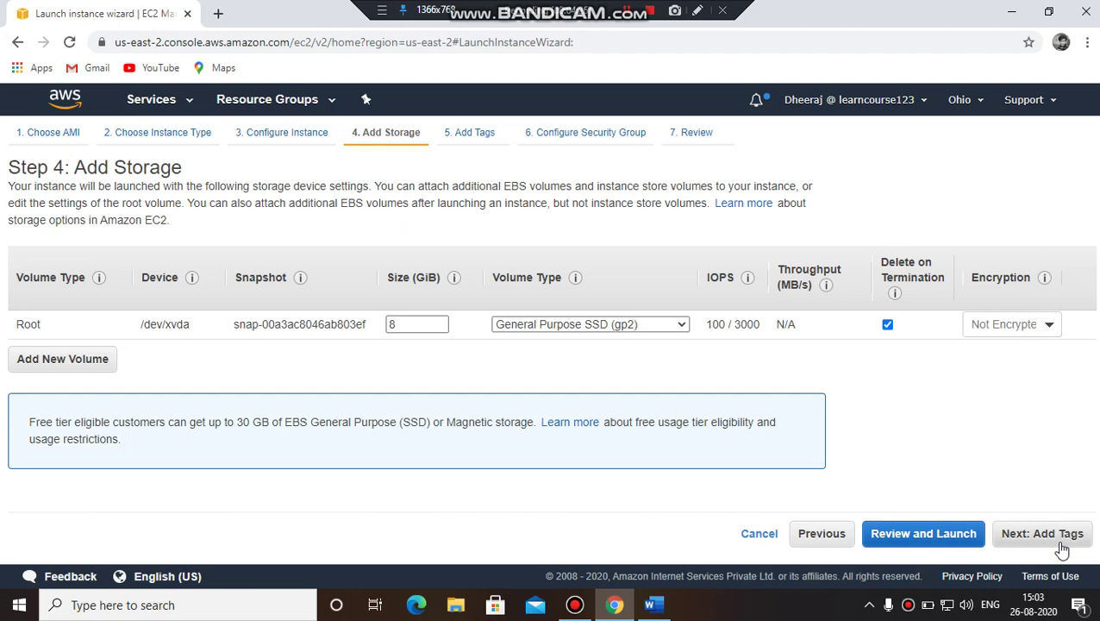
- Read the Add storage section of the Word notes and return to the launch wizard in Chrome
{"action": "left_click", "coordinate": [653, 604]}
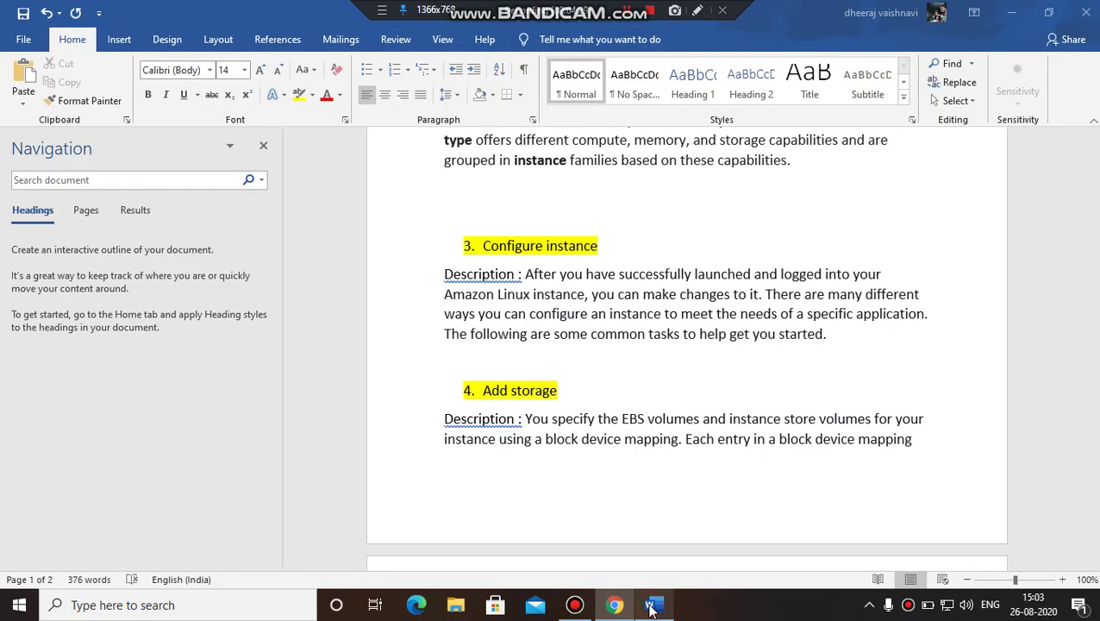
{"action": "left_click_drag", "start_coordinate": [1095, 299], "coordinate": [1097, 346]}
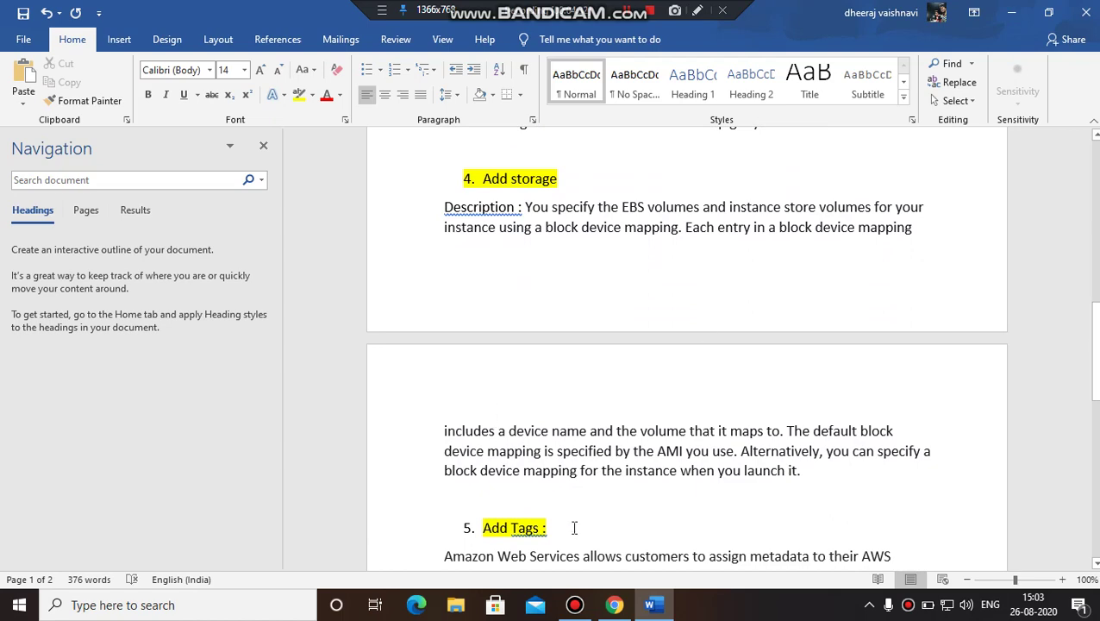
{"action": "left_click", "coordinate": [614, 604]}
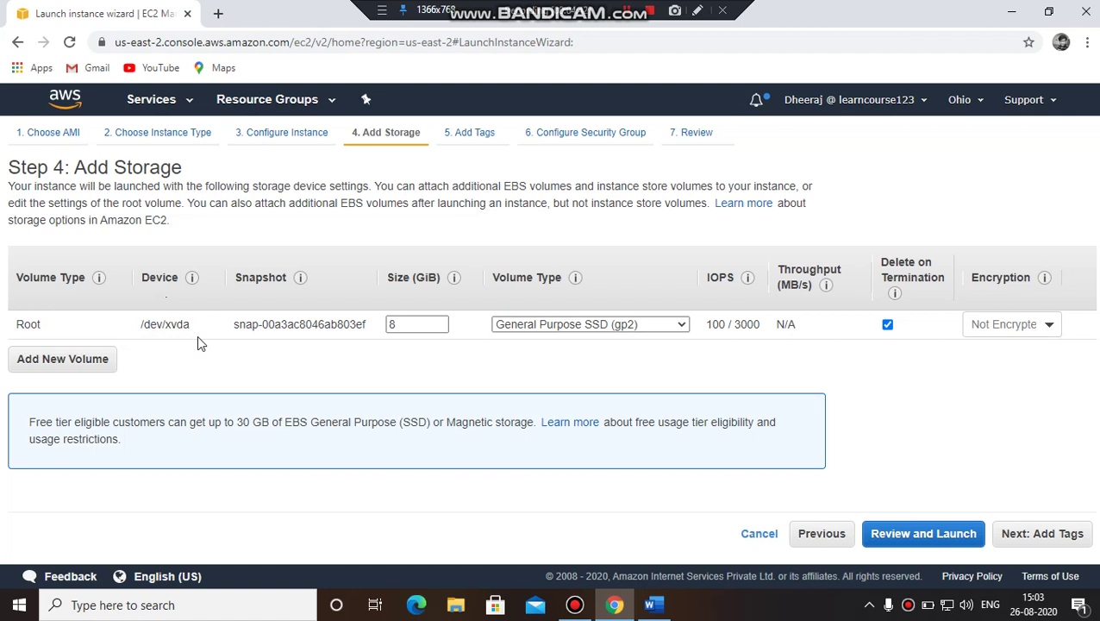
- Add a new EBS volume to the storage list and remove it again
{"action": "left_click", "coordinate": [58, 358]}
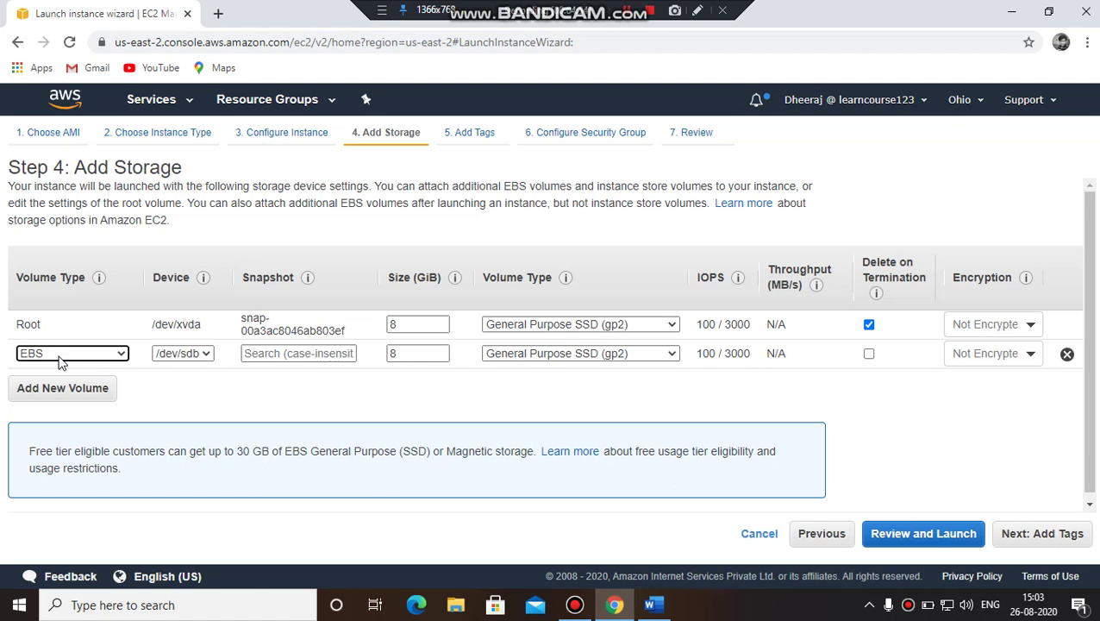
{"action": "left_click", "coordinate": [1067, 355]}
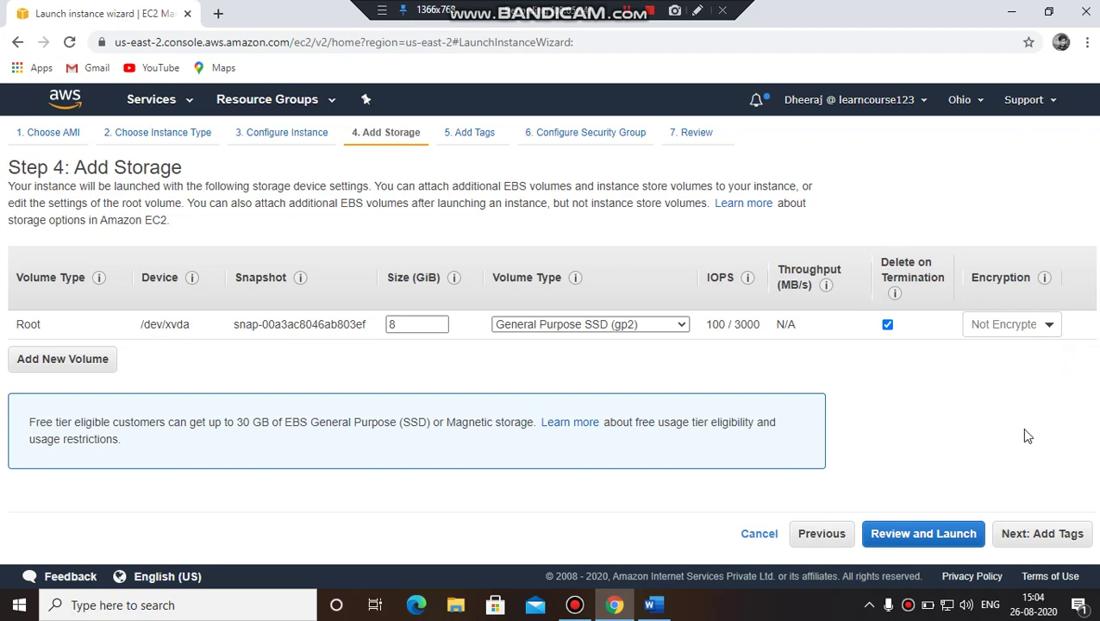
- Read the Add Tags section of the Word notes and return to the launch wizard in Chrome
{"action": "left_click", "coordinate": [657, 610]}
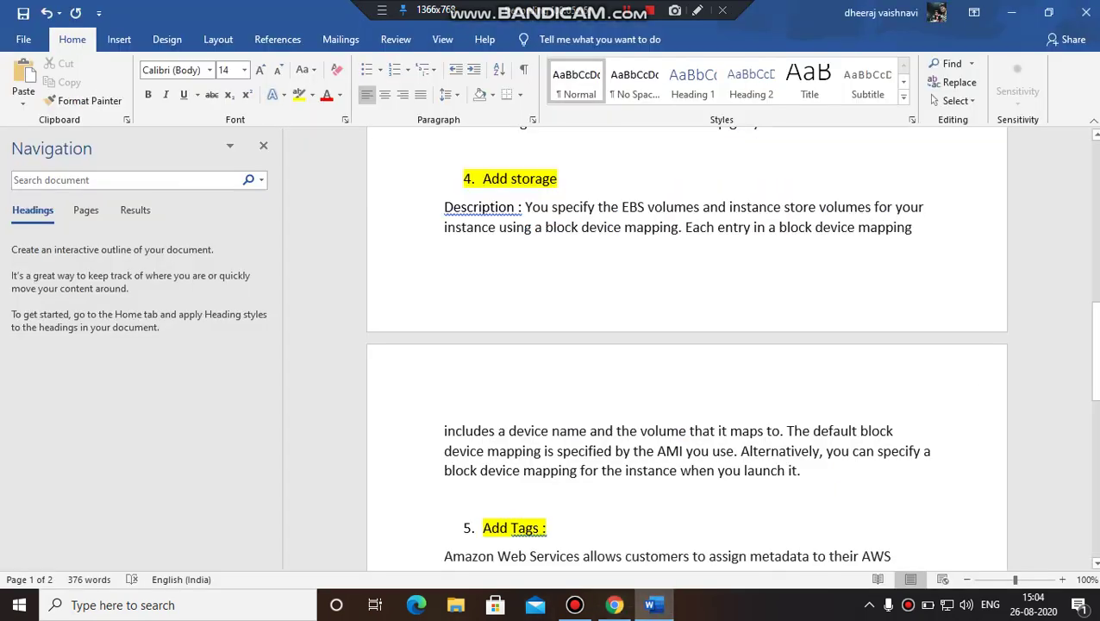
{"action": "left_click_drag", "start_coordinate": [1095, 377], "coordinate": [1097, 385]}
{"action": "scroll", "coordinate": [813, 467], "scroll_direction": "down", "scroll_amount": 3}
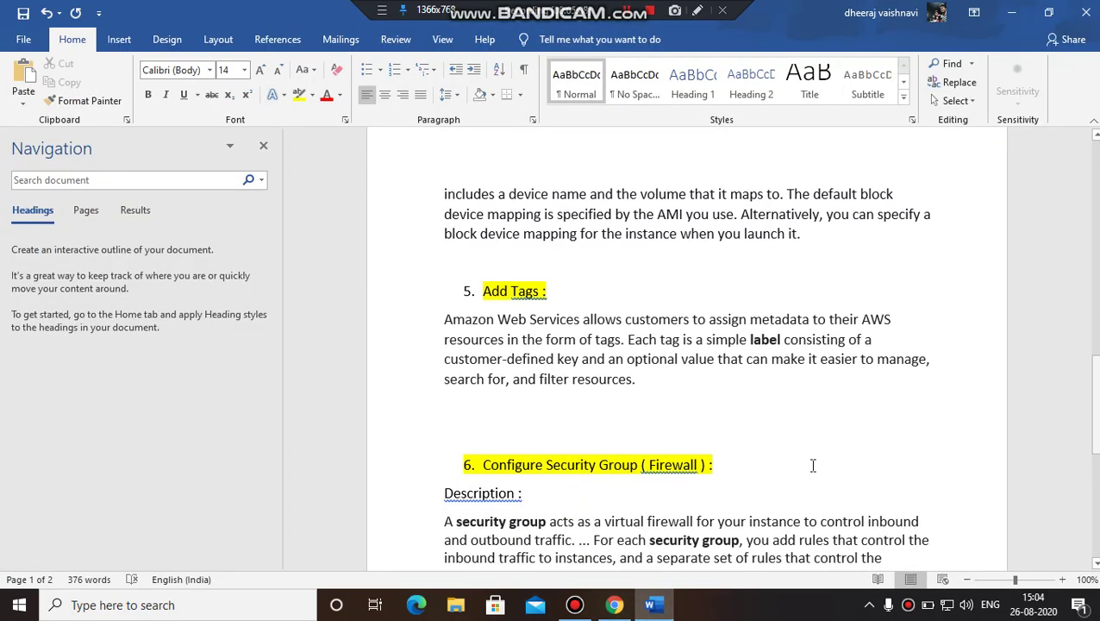
{"action": "left_click", "coordinate": [614, 604]}
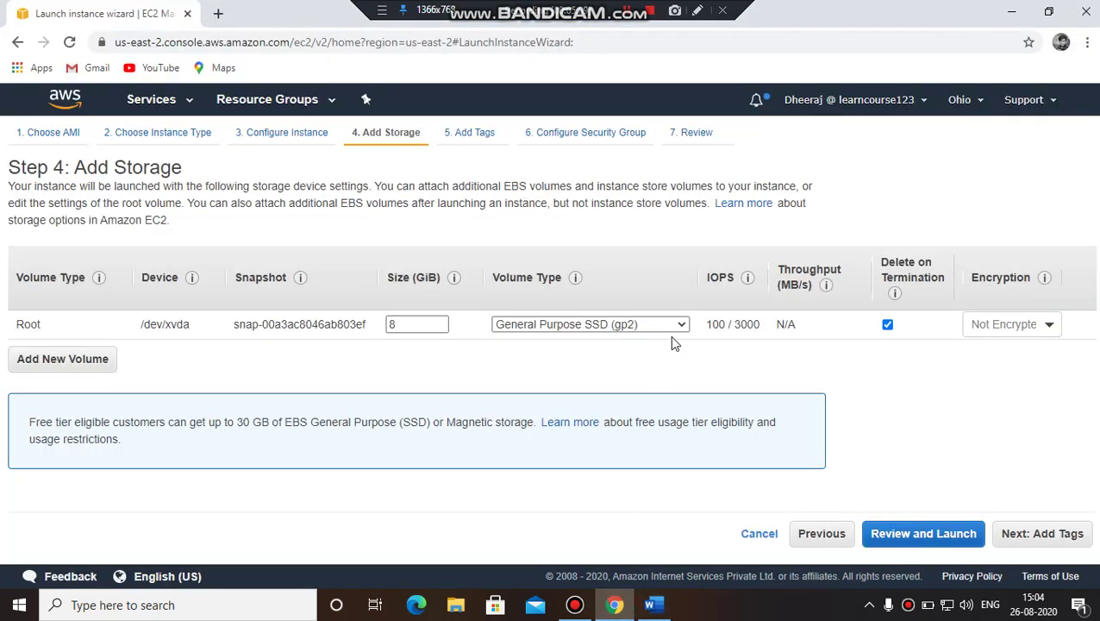
- In the Add Tags stage, add a tag with key Name and value AmazonLinux New, and continue to Configure Security Group
{"action": "left_click", "coordinate": [1055, 536]}
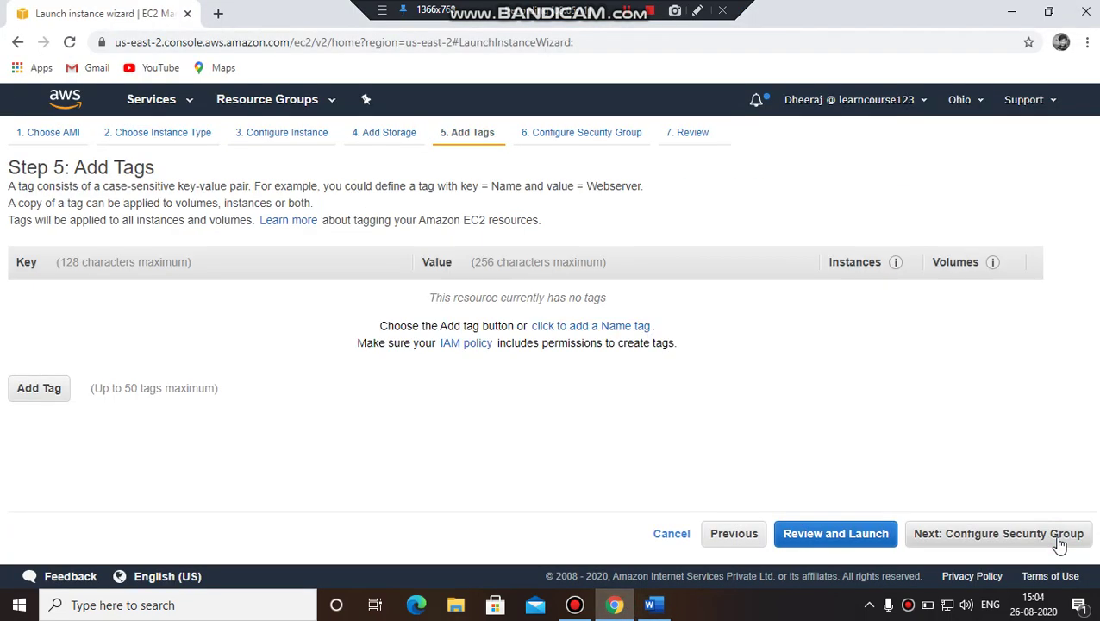
{"action": "left_click", "coordinate": [62, 386]}
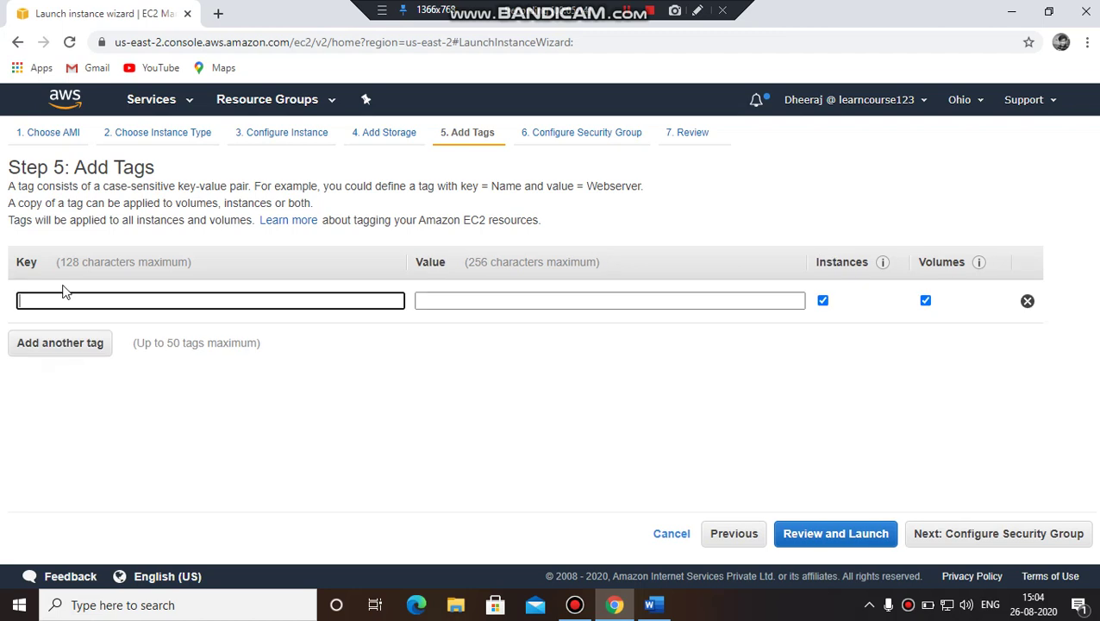
{"action": "type", "text": "Na"}
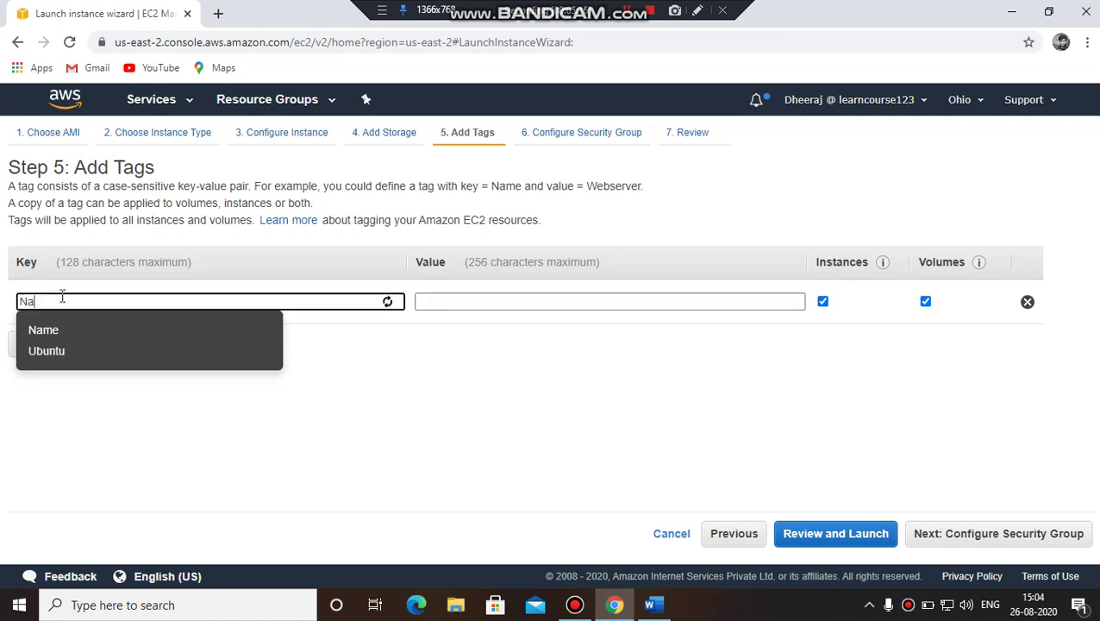
{"action": "type", "text": "mne"}
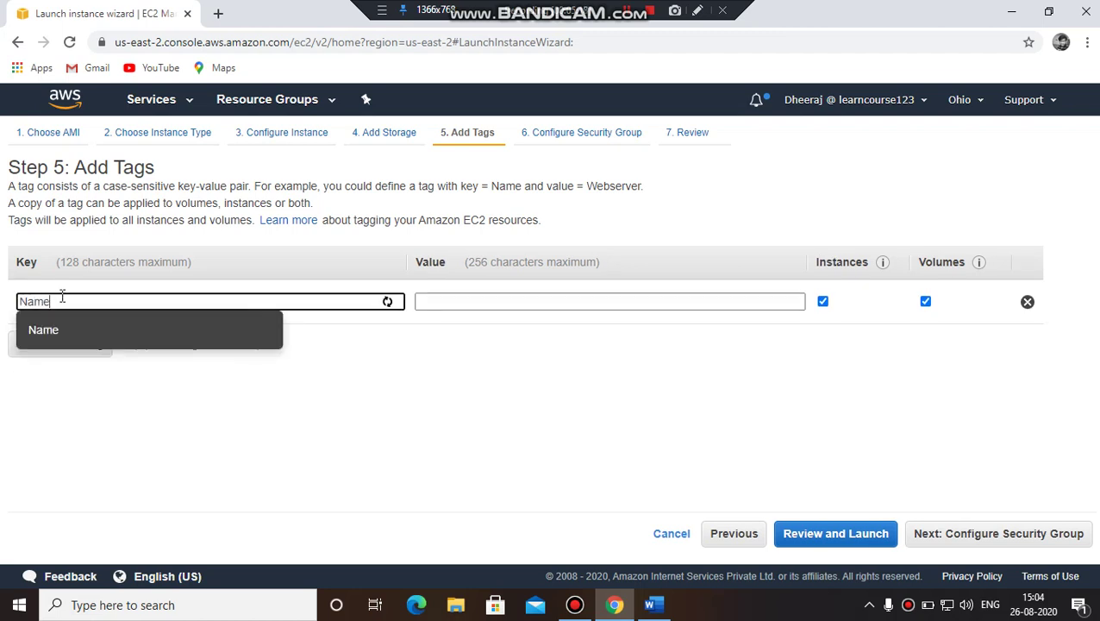
{"action": "left_click", "coordinate": [498, 300]}
{"action": "type", "text": "Am"}
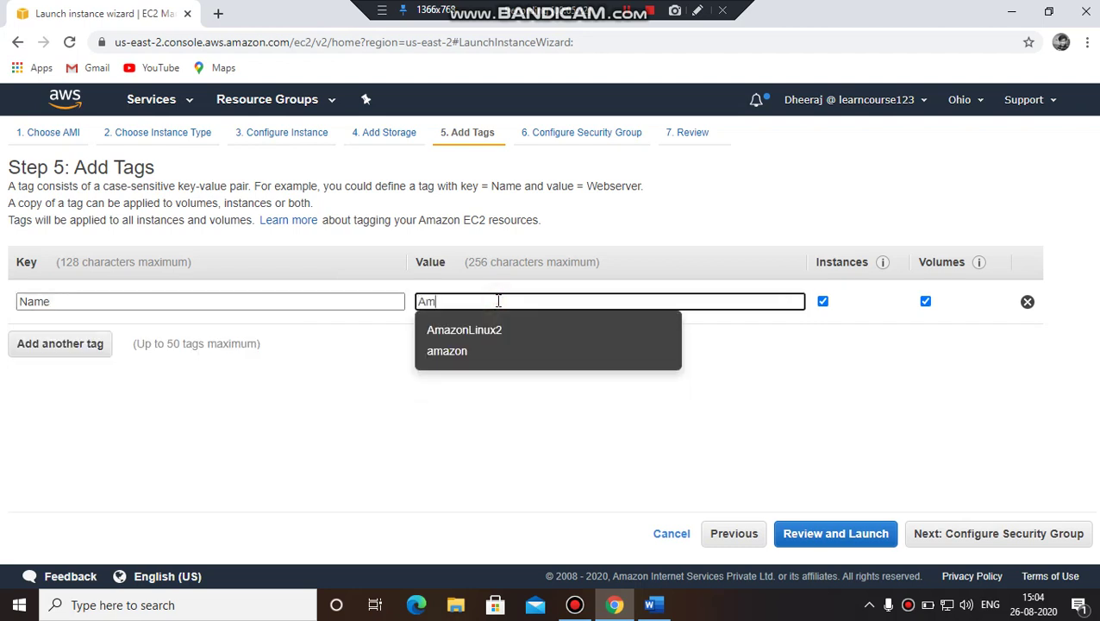
{"action": "type", "text": "azonLinux"}
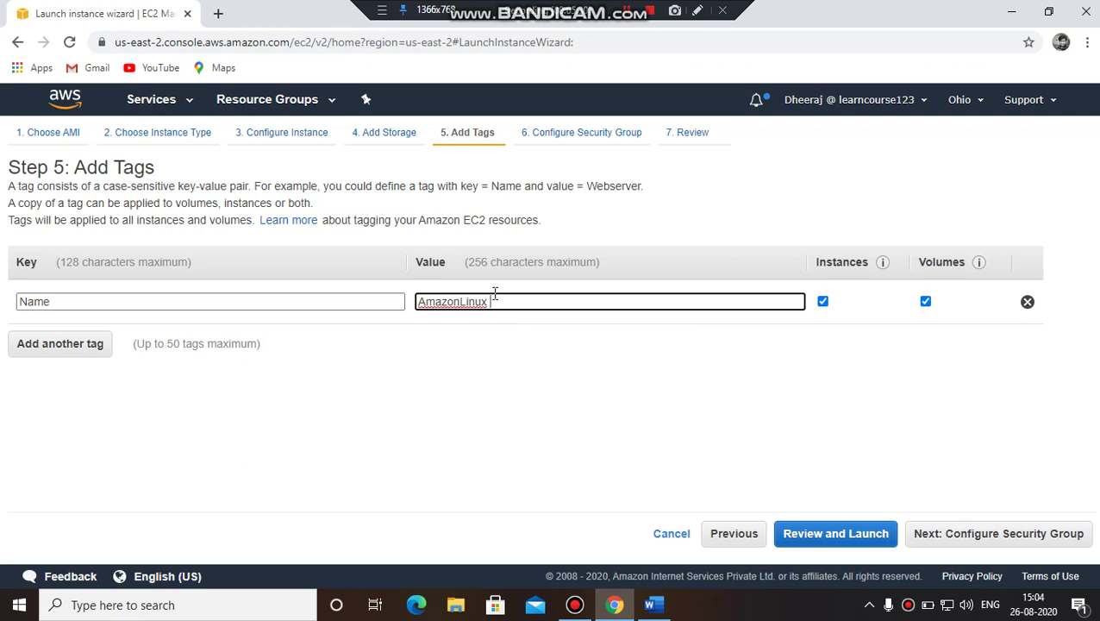
{"action": "key", "text": "BackSpace"}
{"action": "type", "text": "New"}
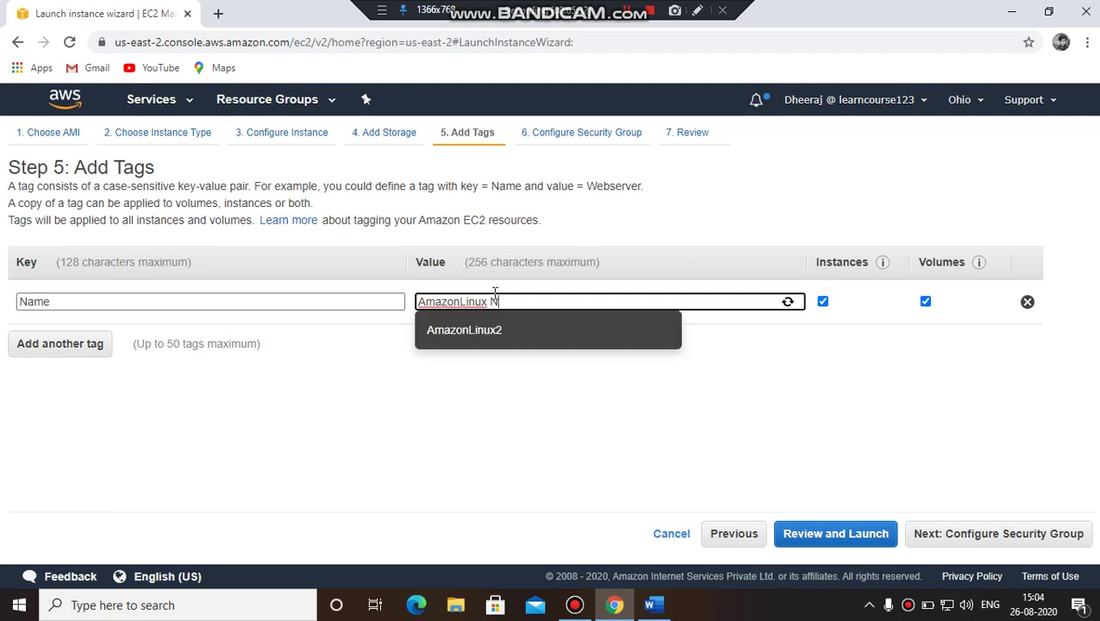
{"action": "left_click", "coordinate": [1009, 538]}
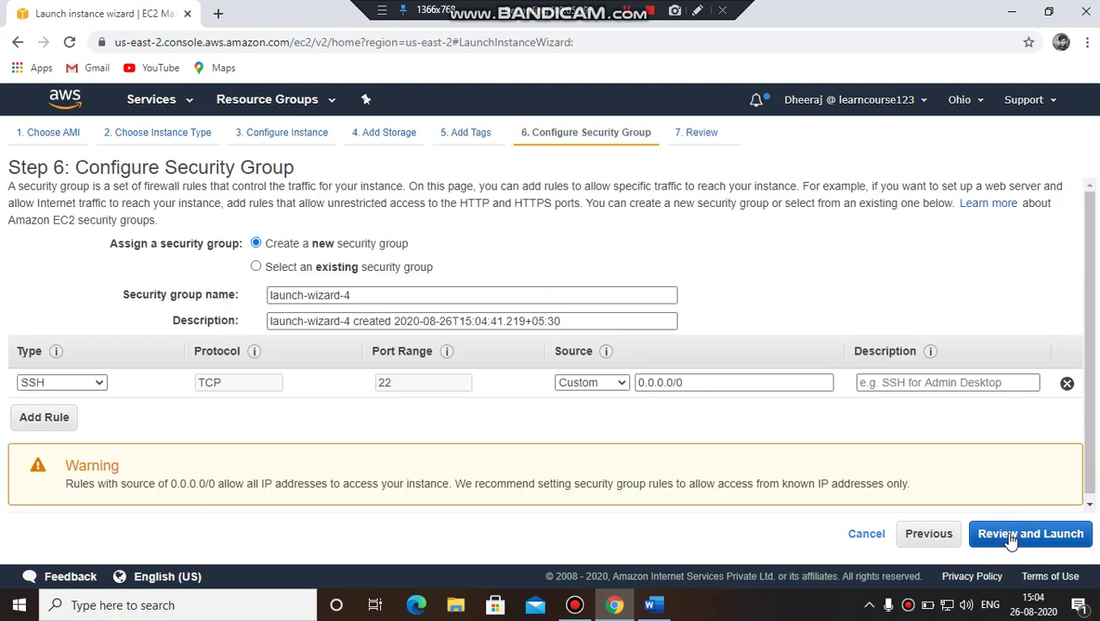
- Read the Configure Security Group section of the Word notes and return to the launch wizard in Chrome
{"action": "left_click", "coordinate": [653, 604]}
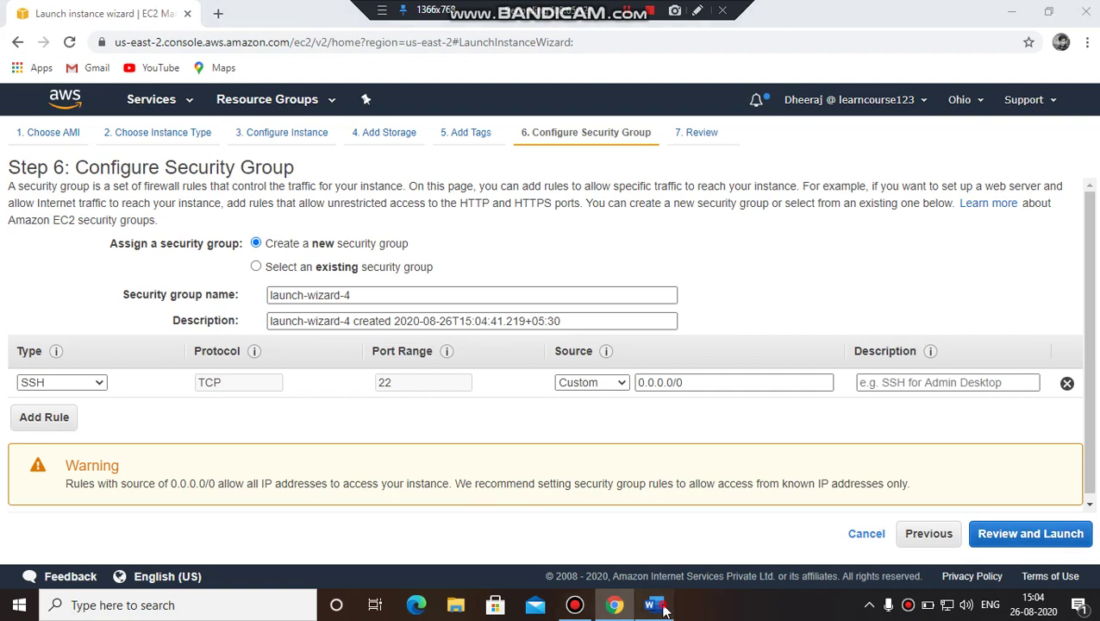
{"action": "left_click_drag", "start_coordinate": [1093, 398], "coordinate": [1093, 449]}
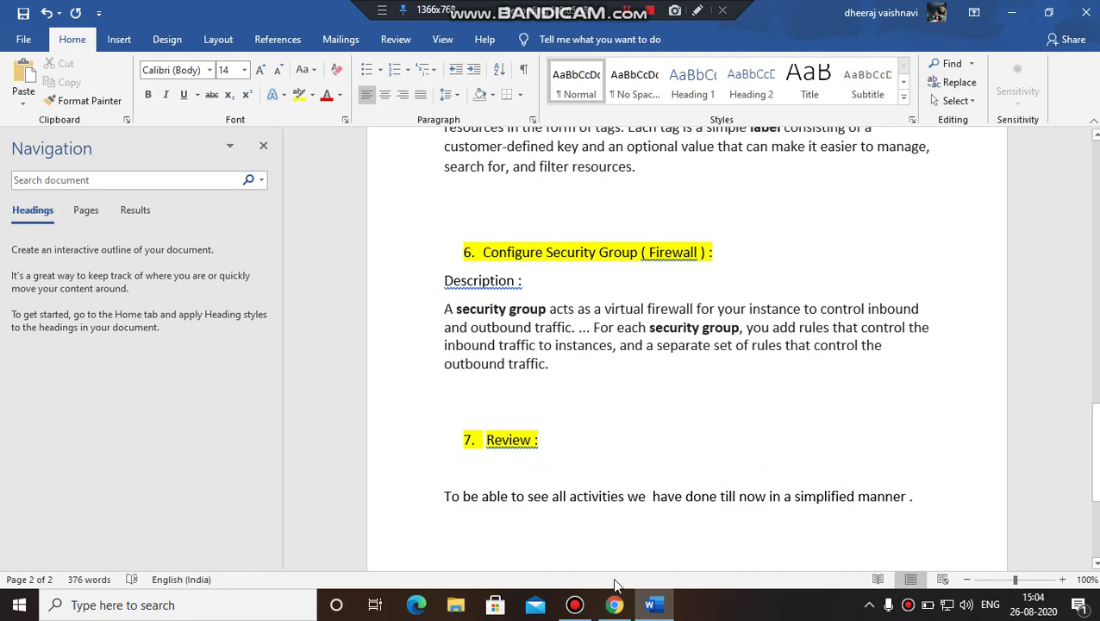
{"action": "left_click", "coordinate": [614, 605]}
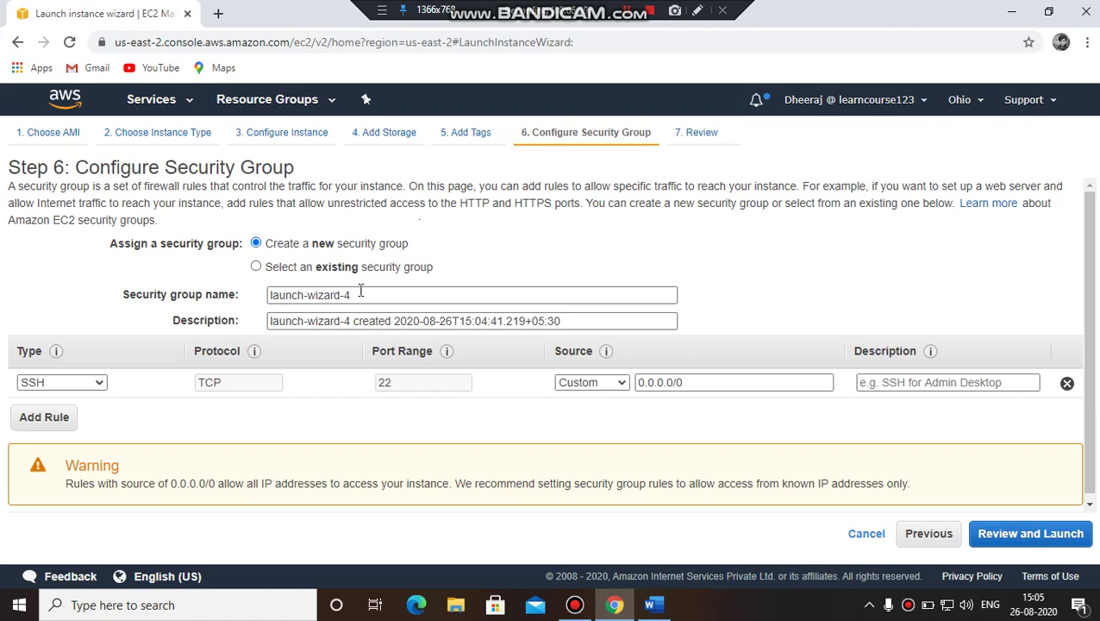
- Set the new security group's name to AmzonLinuxNew
{"action": "left_click_drag", "start_coordinate": [361, 293], "coordinate": [269, 294]}
{"action": "key", "text": "BackSpace"}
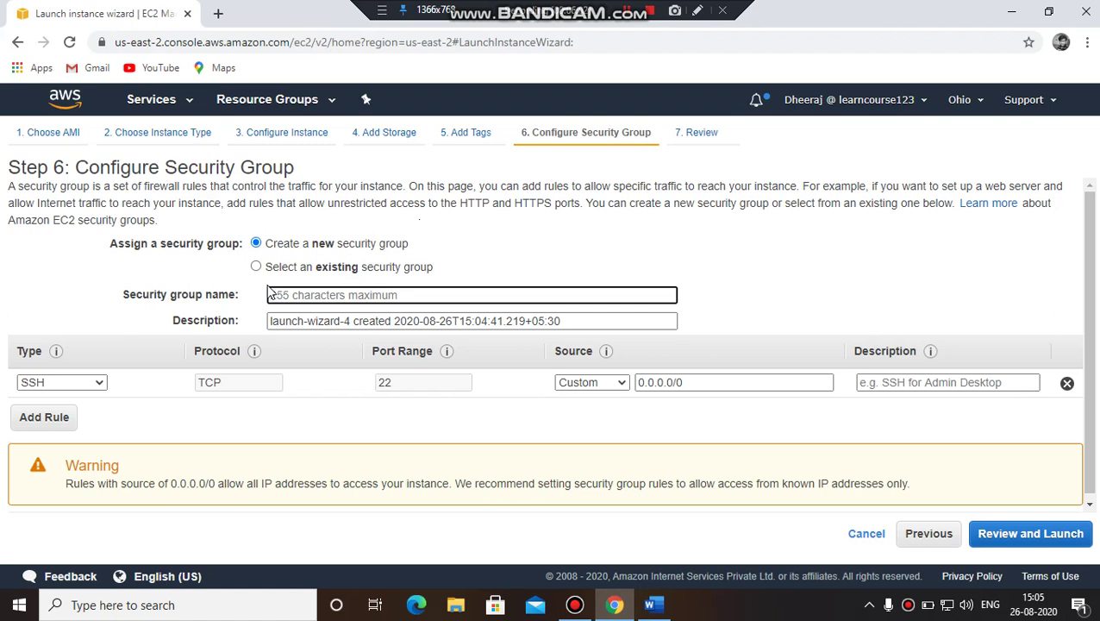
{"action": "type", "text": "w"}
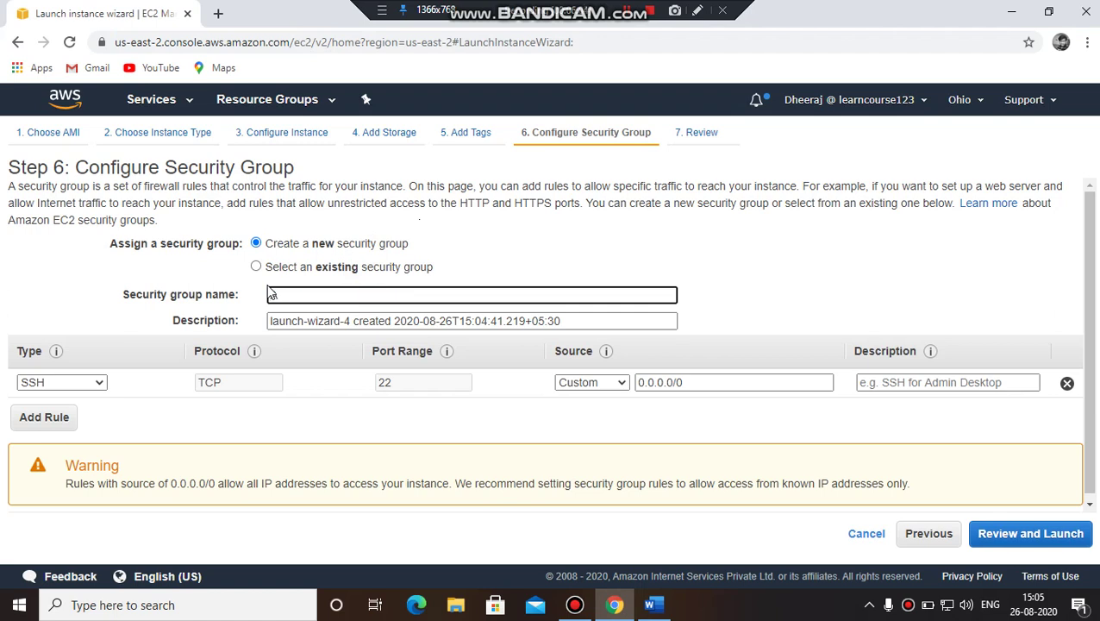
{"action": "type", "text": "mzonLinux2"}
{"action": "left_click_drag", "start_coordinate": [564, 321], "coordinate": [274, 316]}
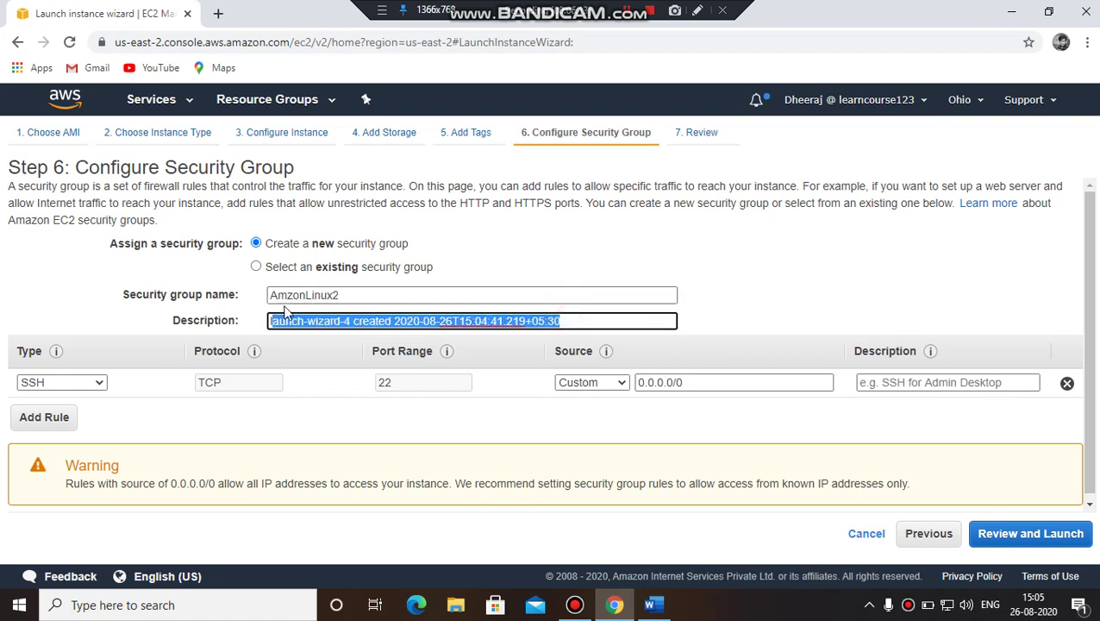
{"action": "left_click", "coordinate": [350, 294]}
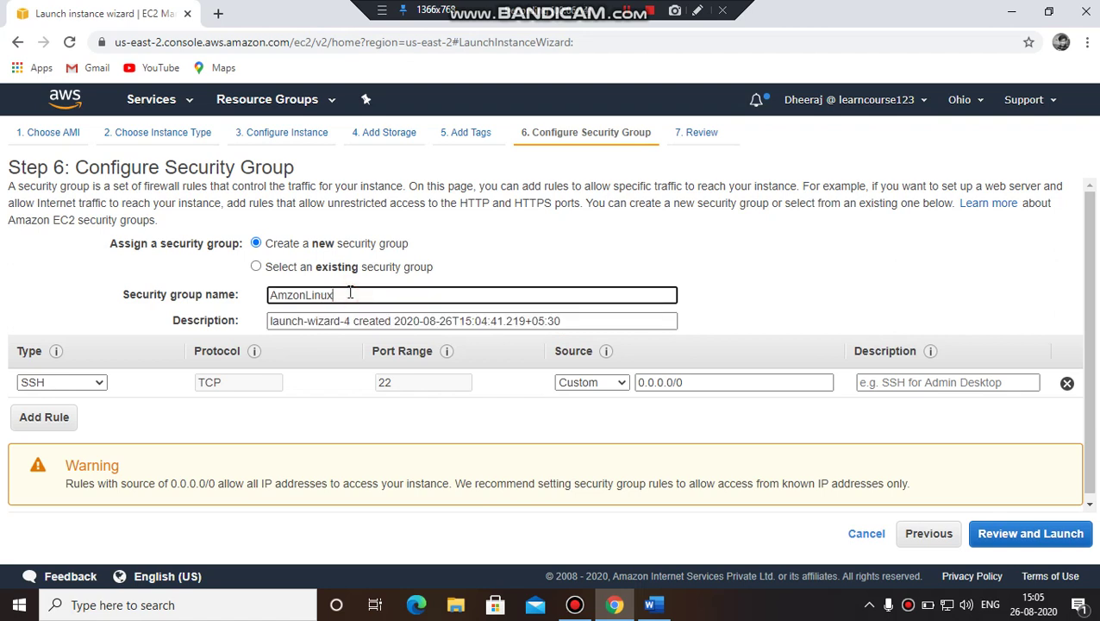
{"action": "type", "text": "New"}
- Replace the security group's description with a copy of its name, AmzonLinuxNew
{"action": "double_click", "coordinate": [351, 294]}
{"action": "key", "text": "ctrl+c"}
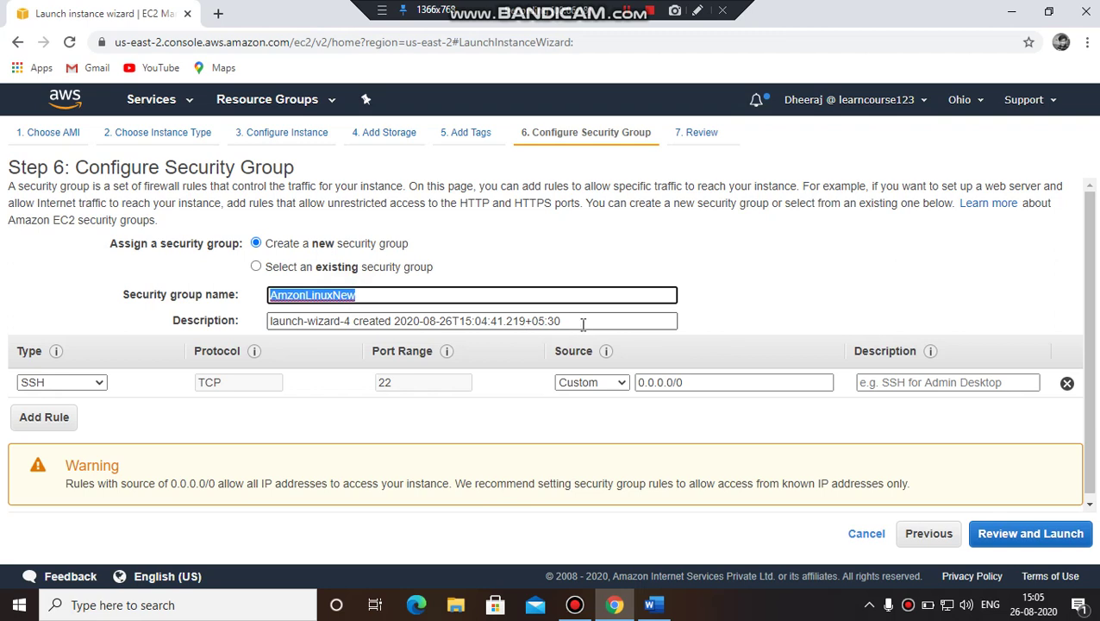
{"action": "left_click_drag", "start_coordinate": [582, 324], "coordinate": [274, 304]}
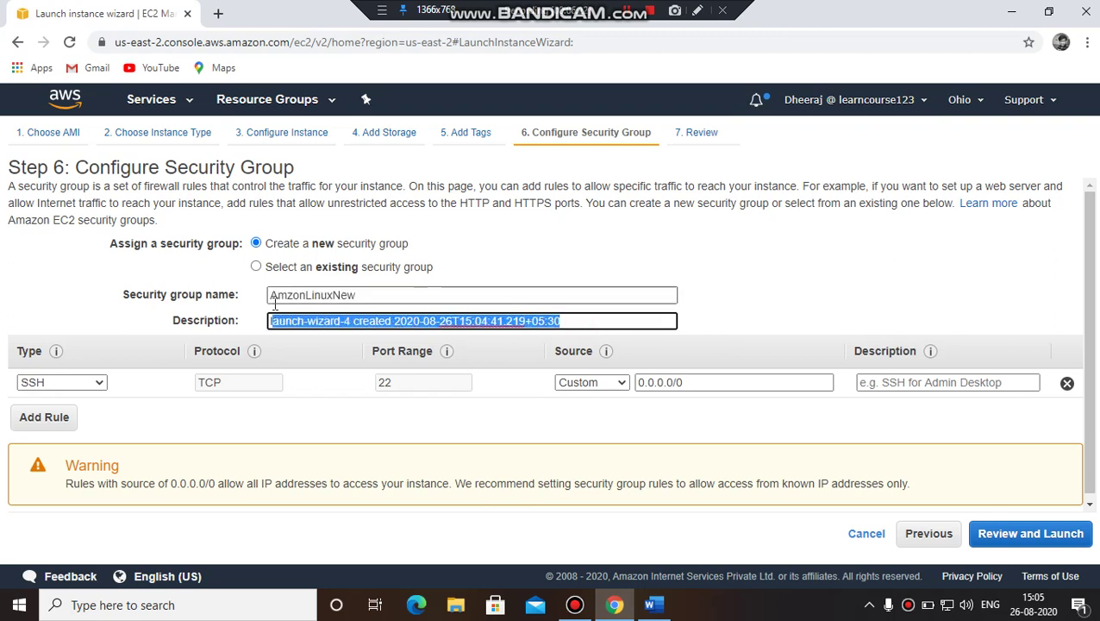
{"action": "key", "text": "BackSpace"}
{"action": "key", "text": "ctrl+v"}
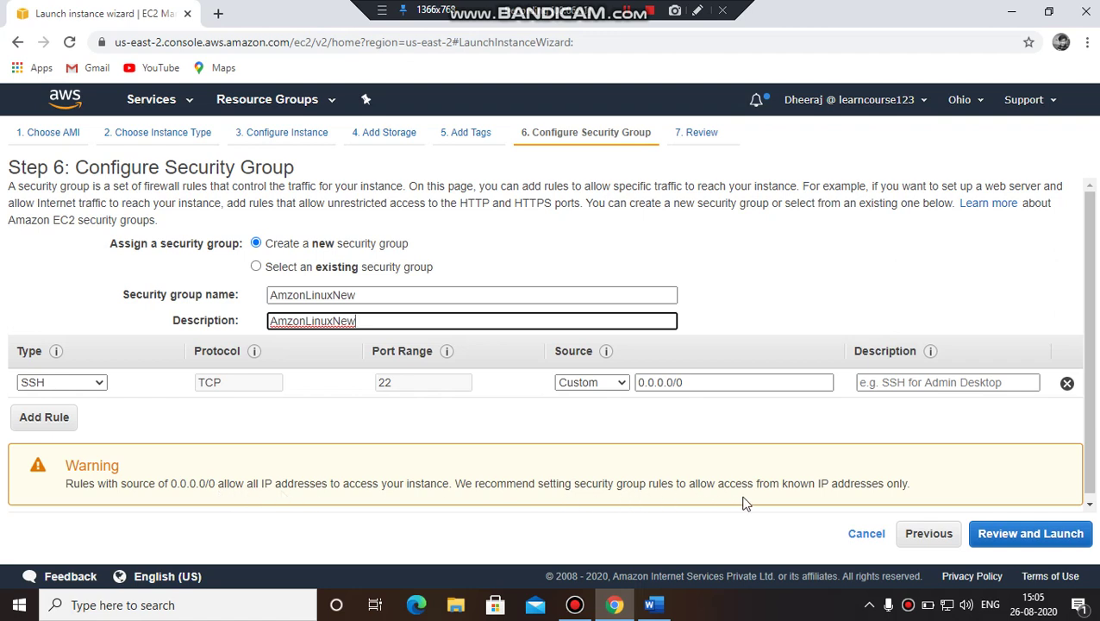
- Read the Review section of the Word notes and return to the launch wizard in Chrome
{"action": "left_click_drag", "start_coordinate": [1087, 285], "coordinate": [1088, 291]}
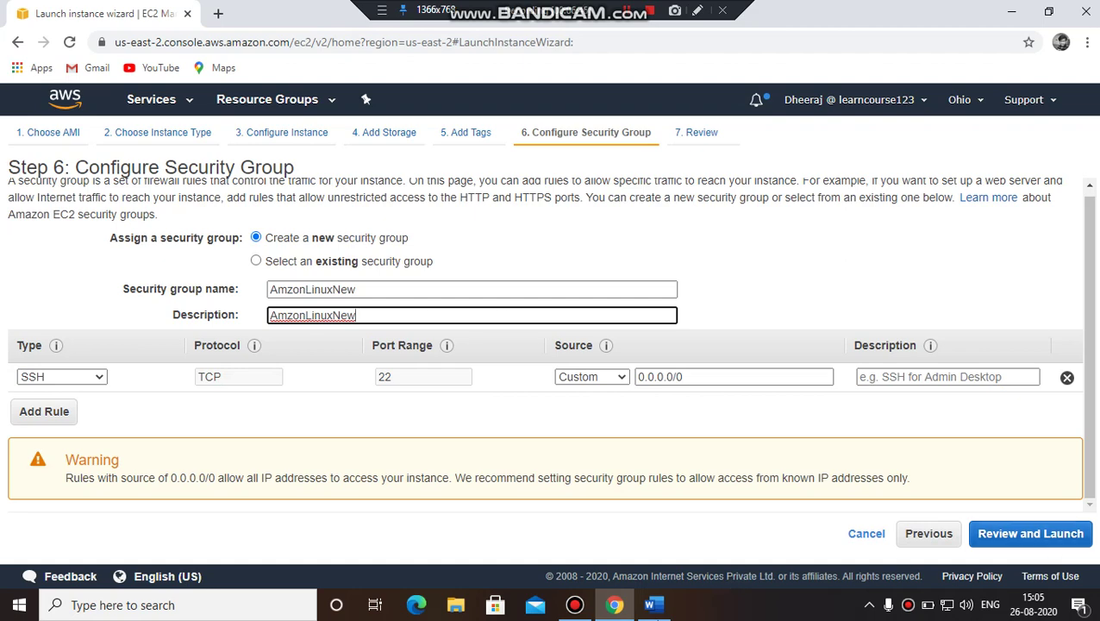
{"action": "left_click", "coordinate": [653, 604]}
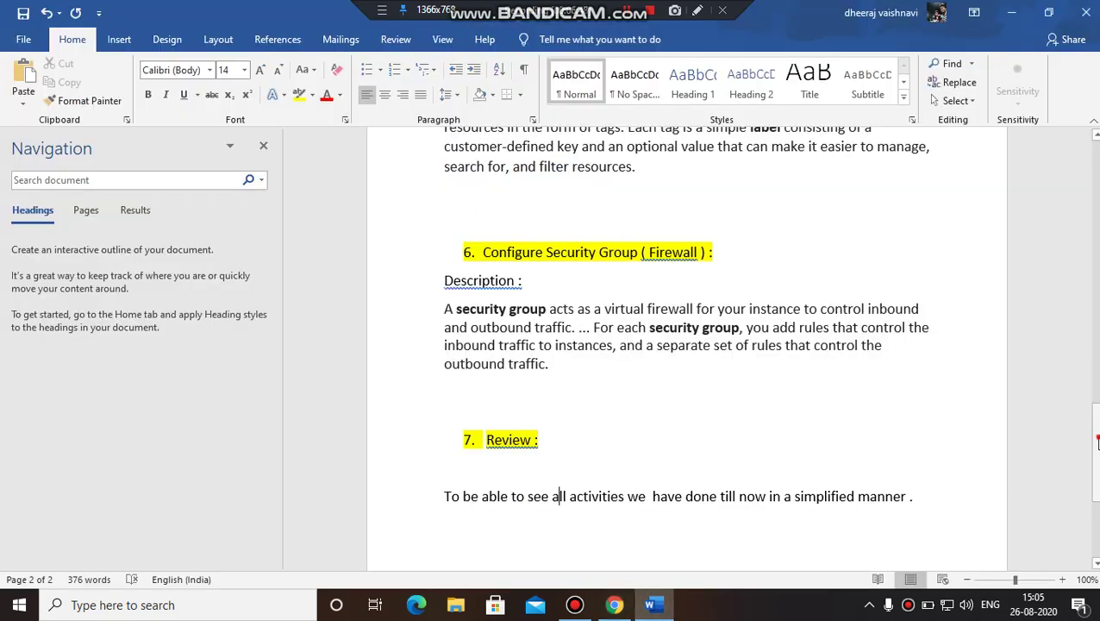
{"action": "scroll", "coordinate": [623, 517], "scroll_direction": "down", "scroll_amount": 2}
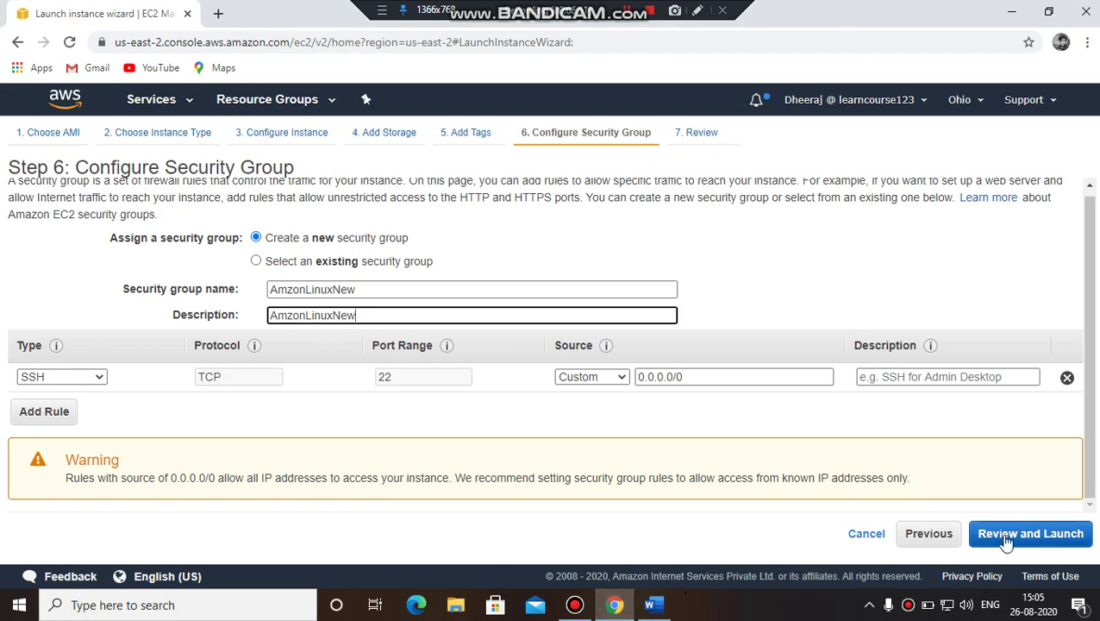
- Continue to Review Instance Launch and look over the AMI, instance type and security group details
{"action": "left_click", "coordinate": [1016, 542]}
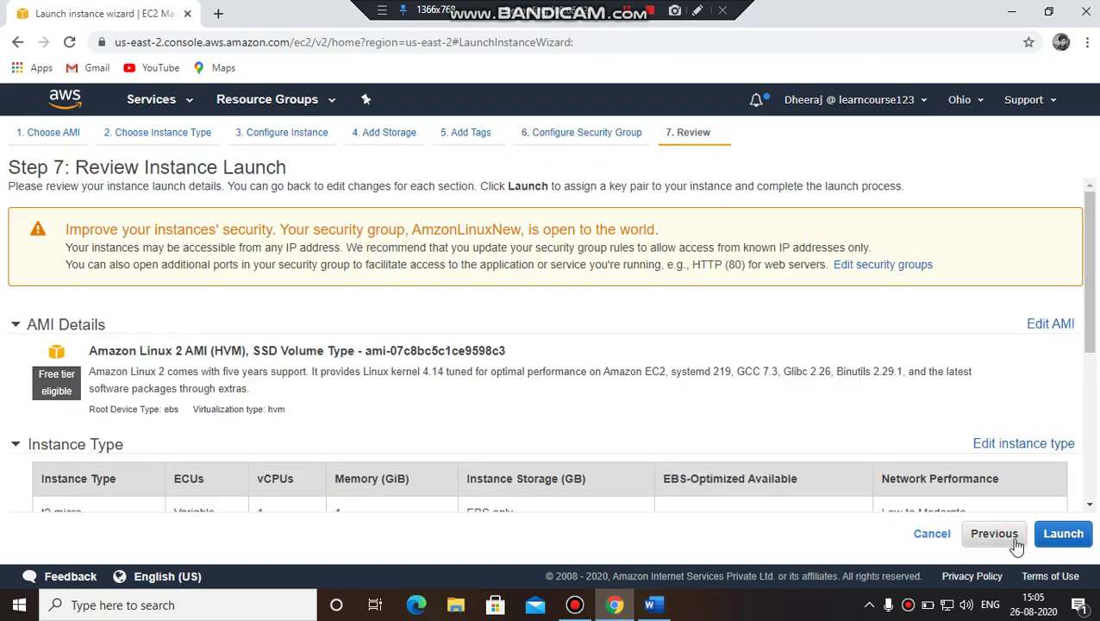
{"action": "left_click", "coordinate": [1089, 232]}
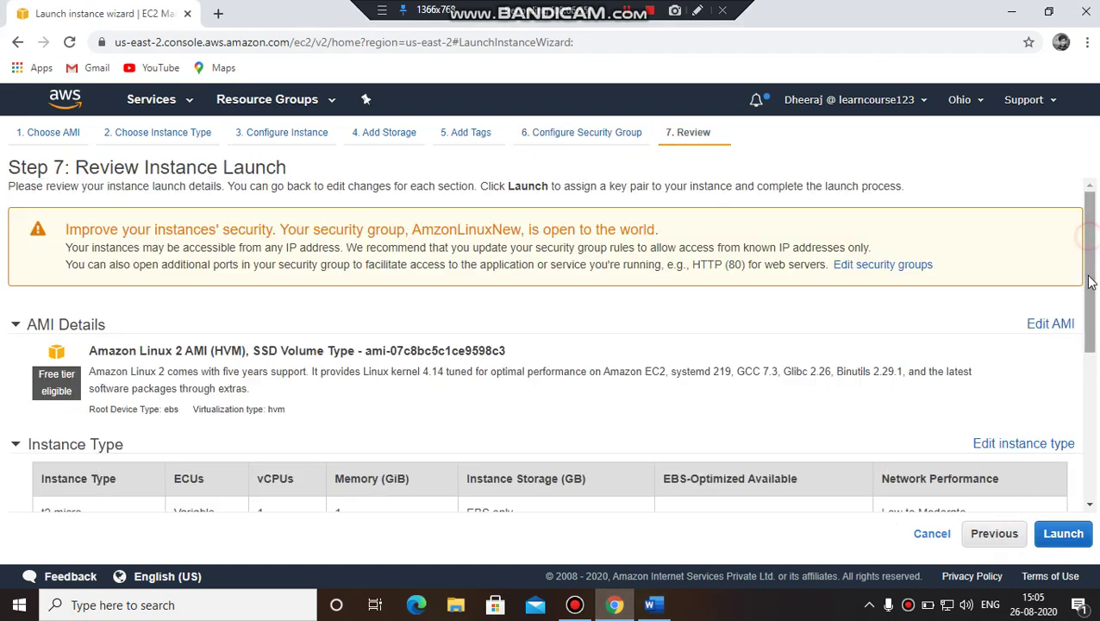
{"action": "left_click_drag", "start_coordinate": [1088, 281], "coordinate": [1086, 478]}
{"action": "left_click", "coordinate": [1052, 377]}
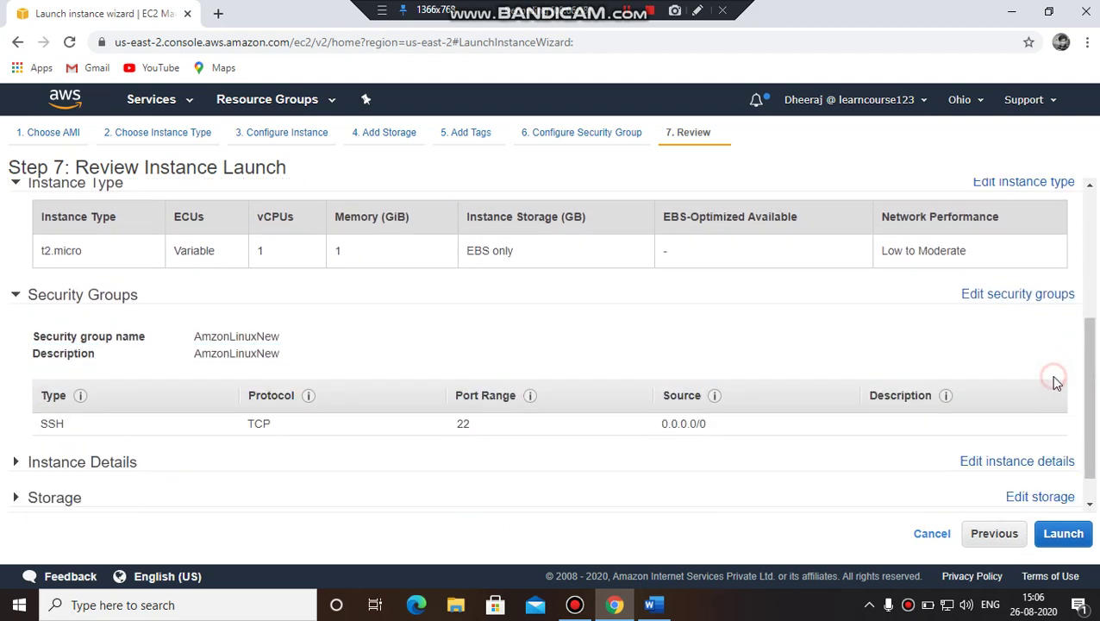
- Start the launch, create a new key pair named NewKeypair for the instance, and download its private key file
{"action": "left_click", "coordinate": [1063, 535]}
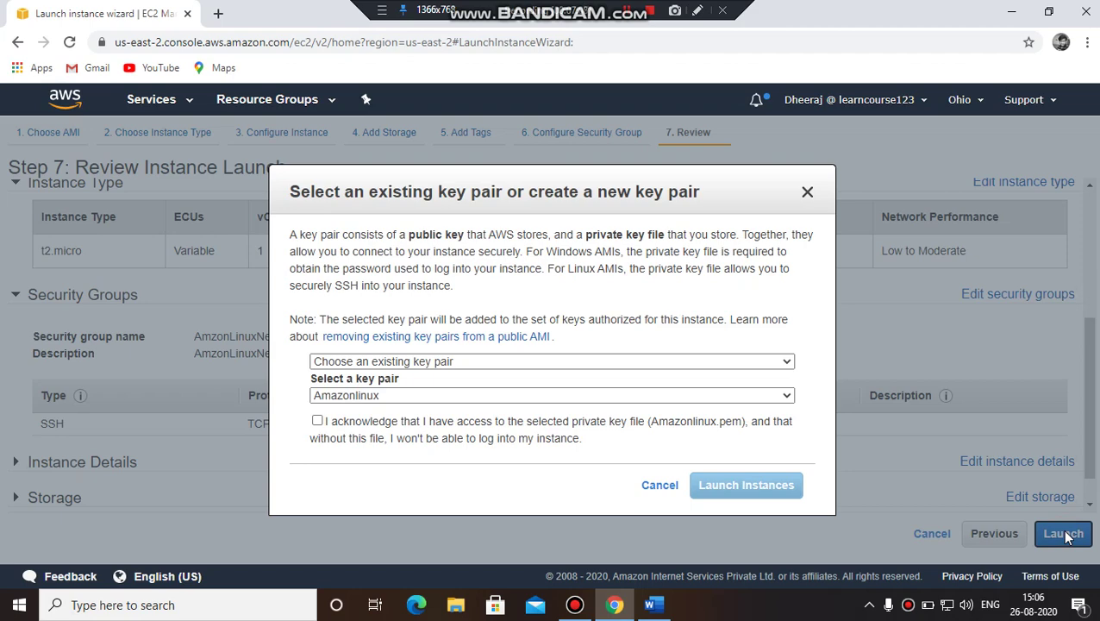
{"action": "left_click", "coordinate": [429, 362]}
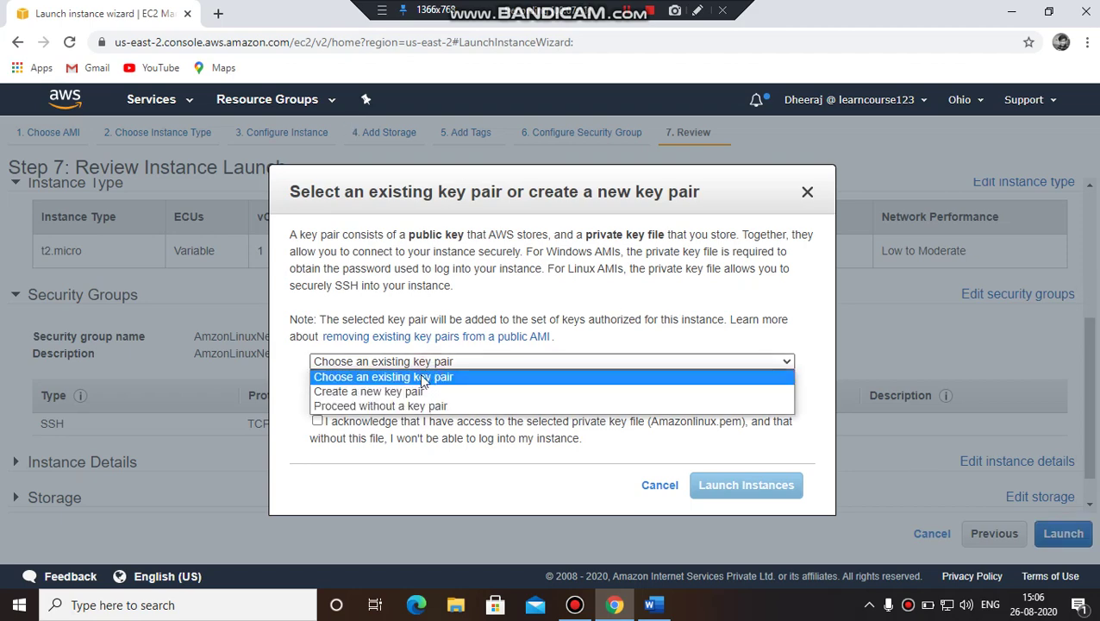
{"action": "left_click", "coordinate": [434, 405]}
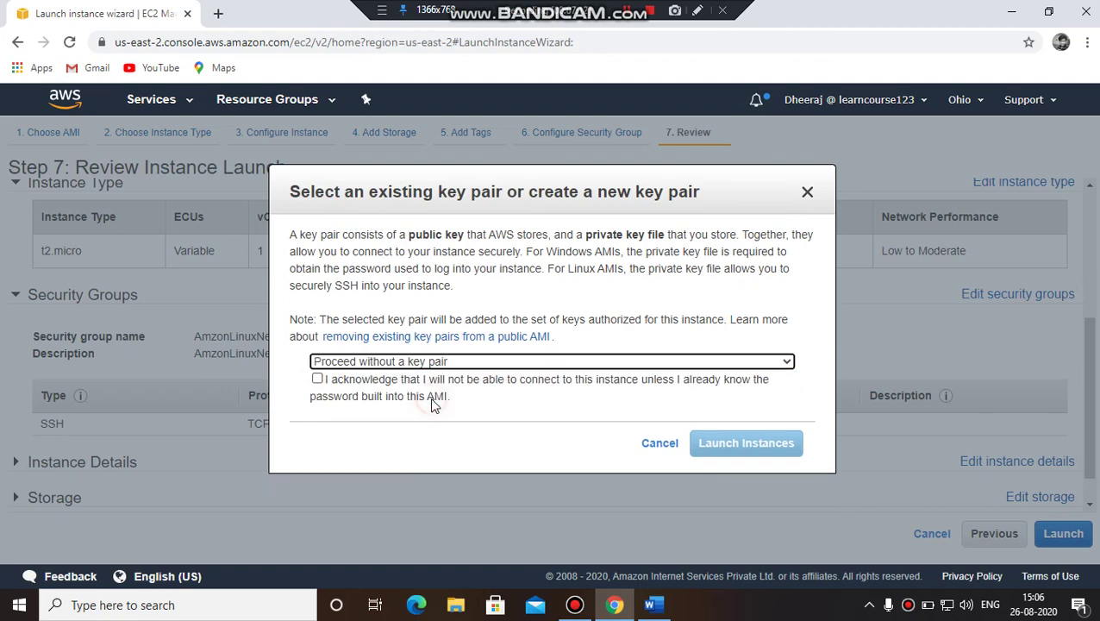
{"action": "left_click", "coordinate": [430, 364]}
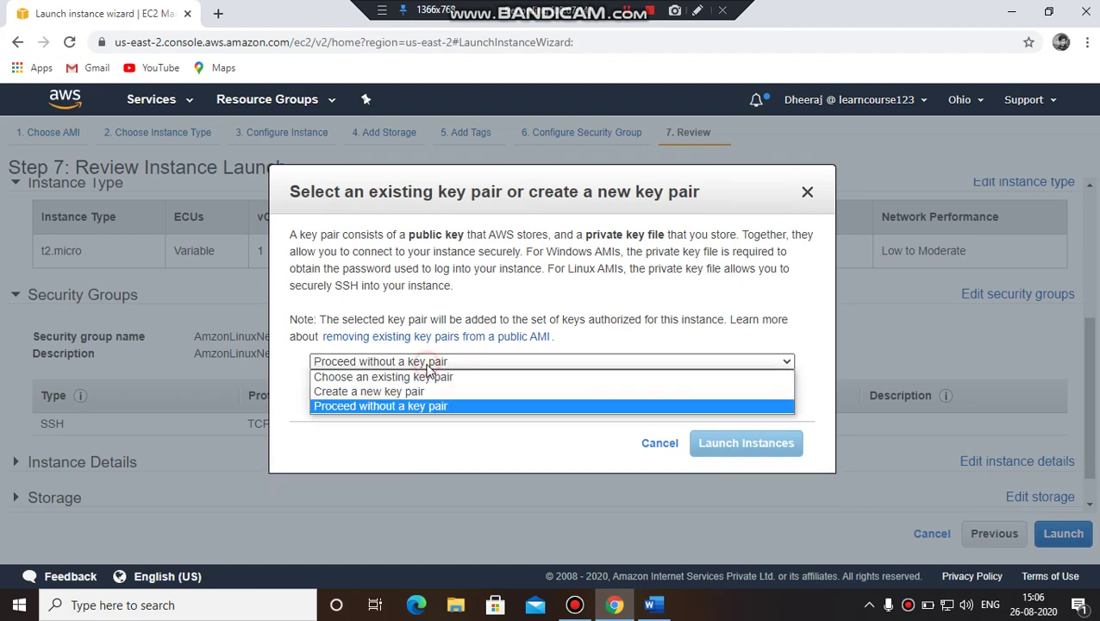
{"action": "left_click", "coordinate": [376, 392]}
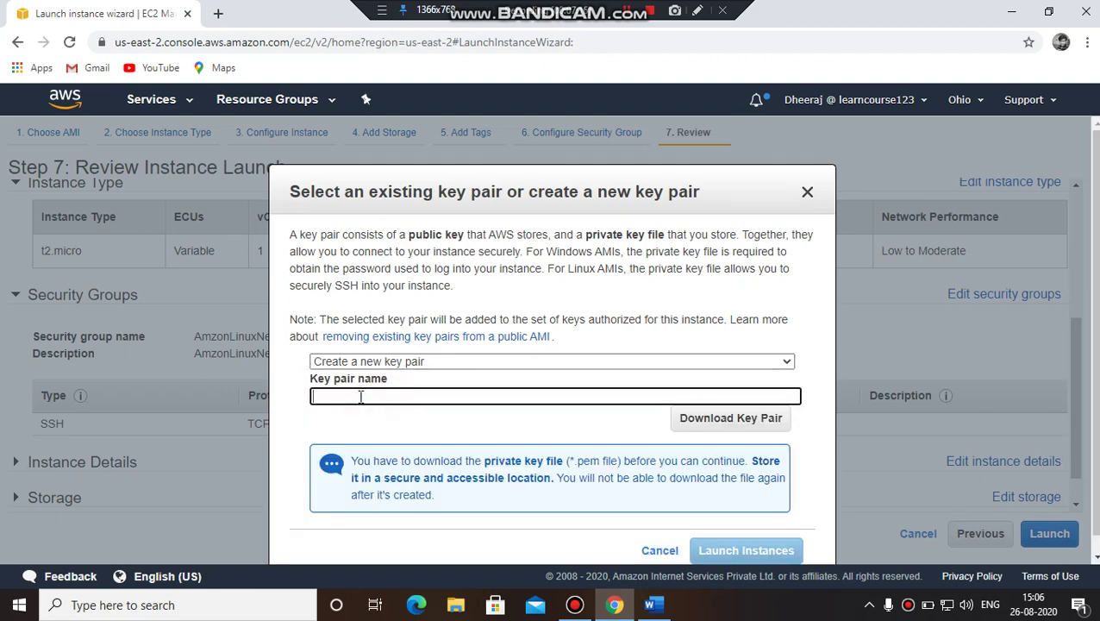
{"action": "type", "text": "New"}
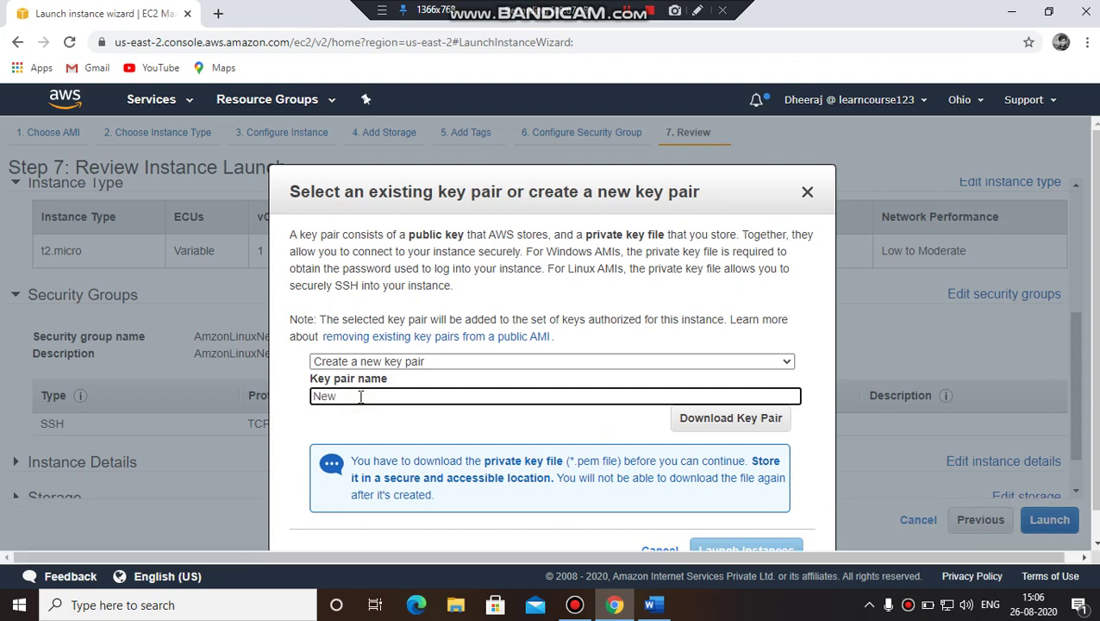
{"action": "type", "text": "Keypair"}
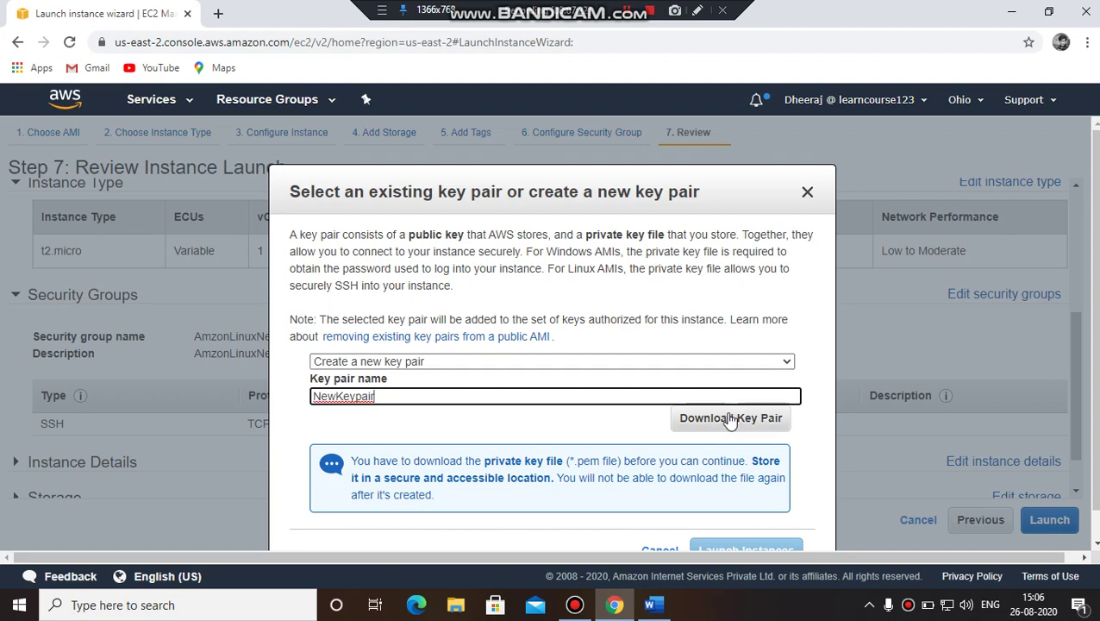
{"action": "left_click", "coordinate": [730, 420]}
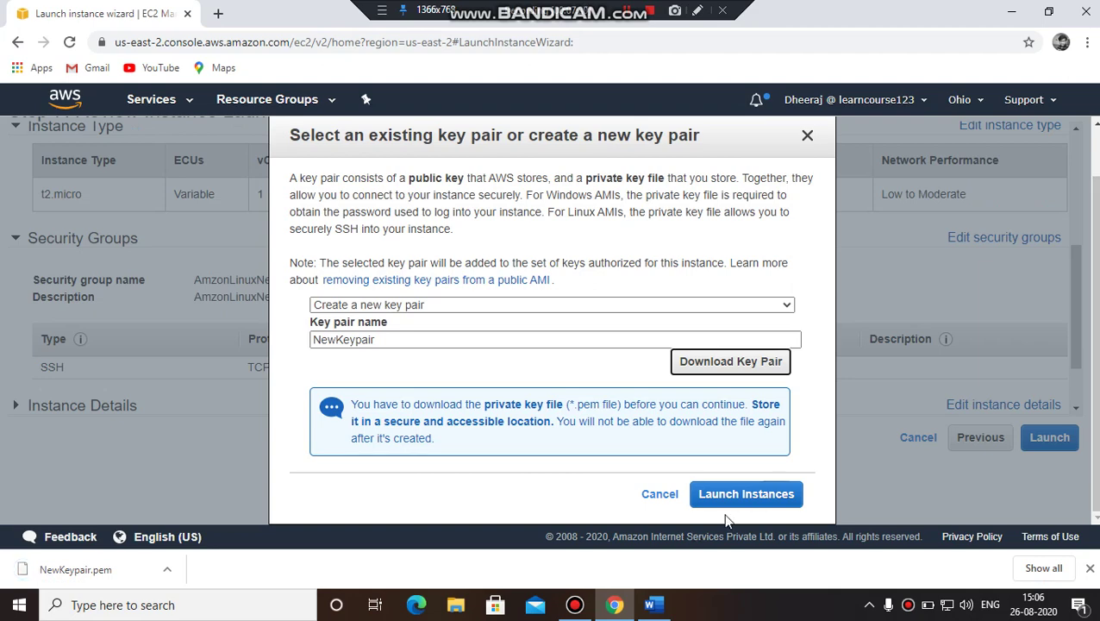
- Launch the instance with the new key pair and go to the list of instances
{"action": "left_click", "coordinate": [756, 493]}
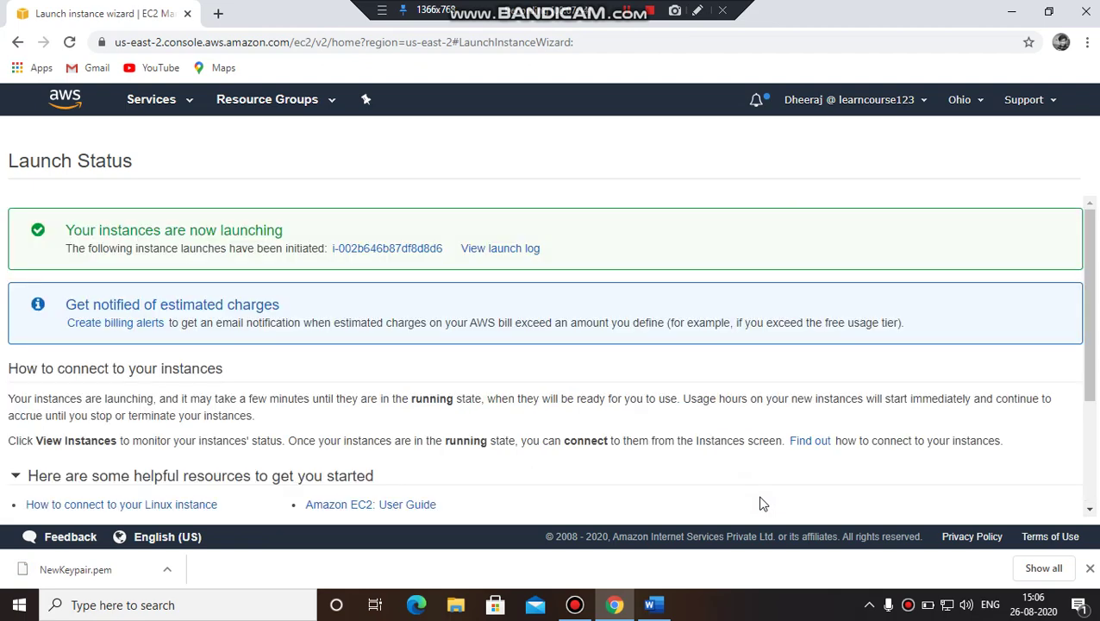
{"action": "left_click_drag", "start_coordinate": [1082, 351], "coordinate": [1089, 536]}
{"action": "left_click", "coordinate": [1057, 503]}
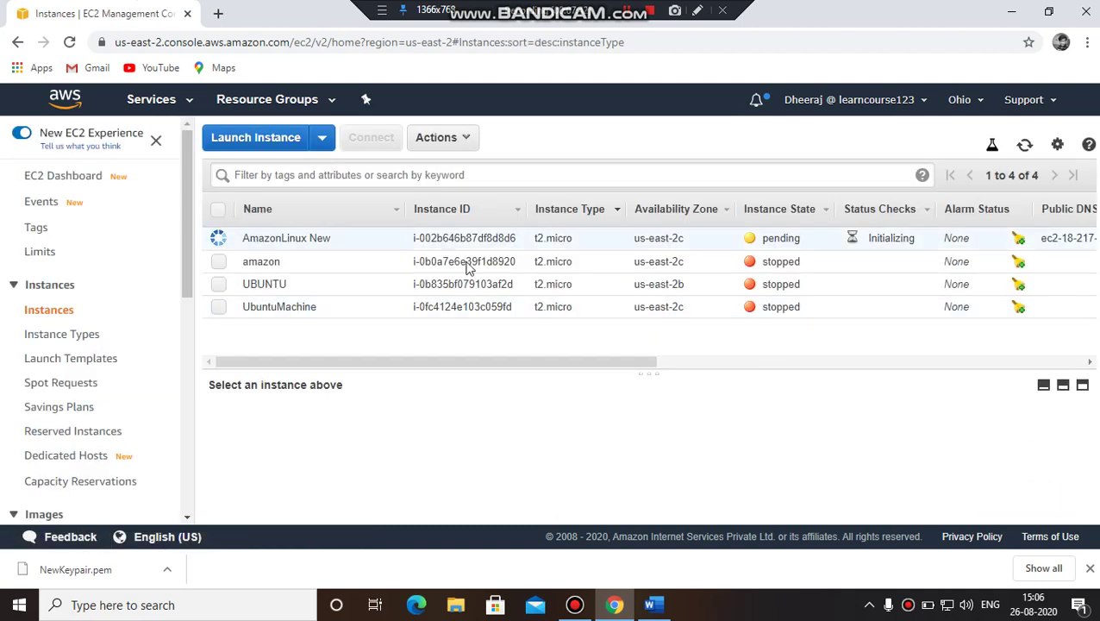
- Select the AmazonLinux New instance and copy its IPv4 public IP to the clipboard
{"action": "left_click", "coordinate": [220, 242]}
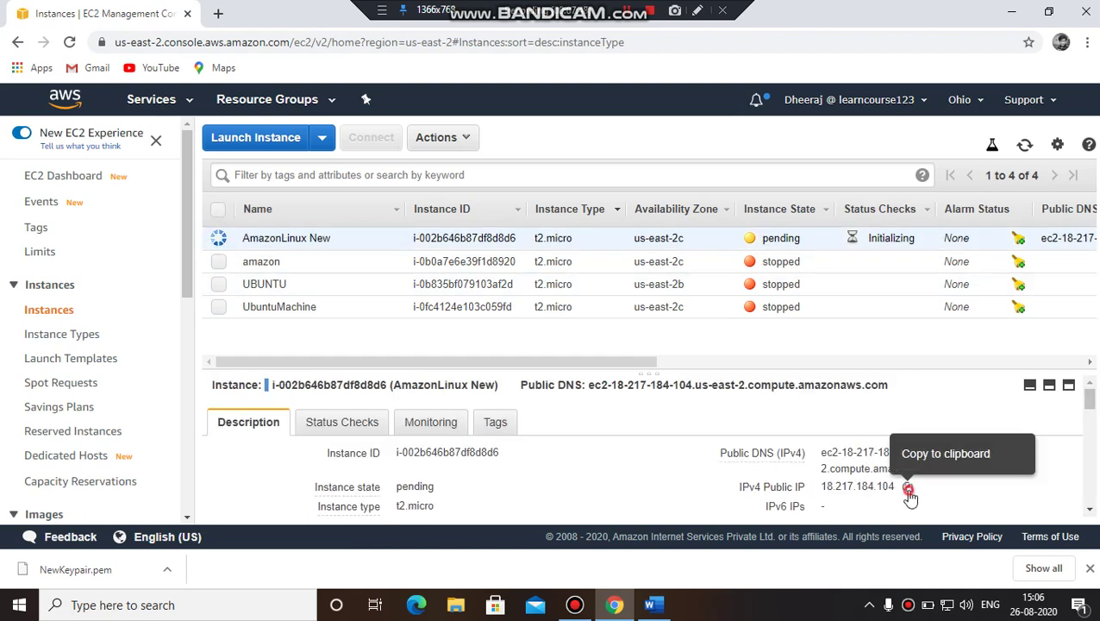
{"action": "left_click", "coordinate": [909, 489]}
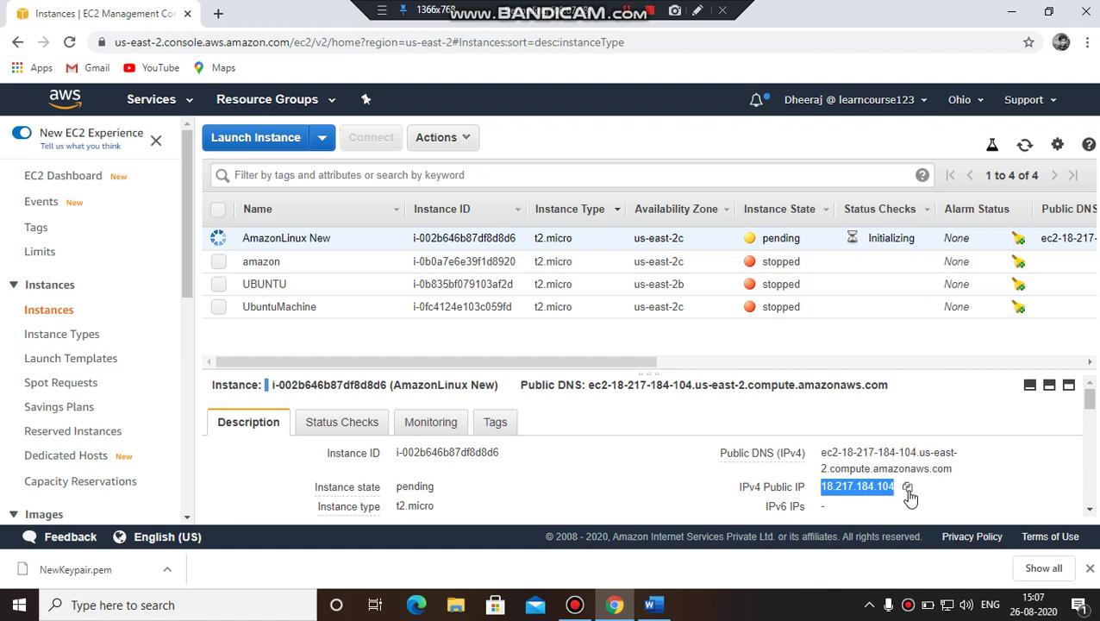
{"action": "left_click", "coordinate": [908, 488]}
{"action": "left_click", "coordinate": [907, 489]}
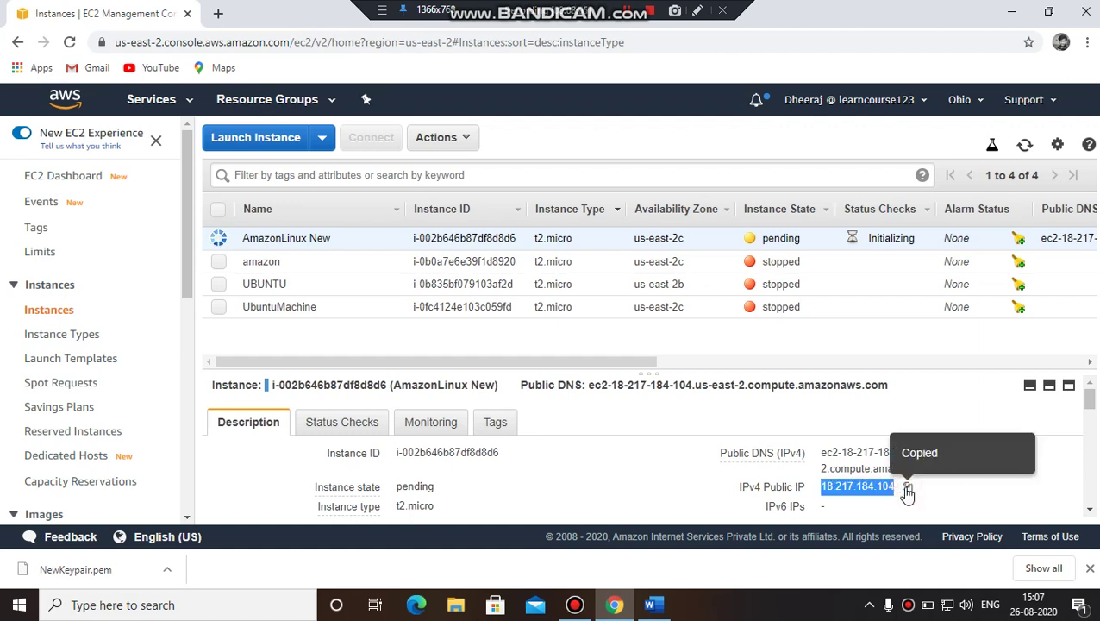
{"action": "left_click", "coordinate": [907, 488]}
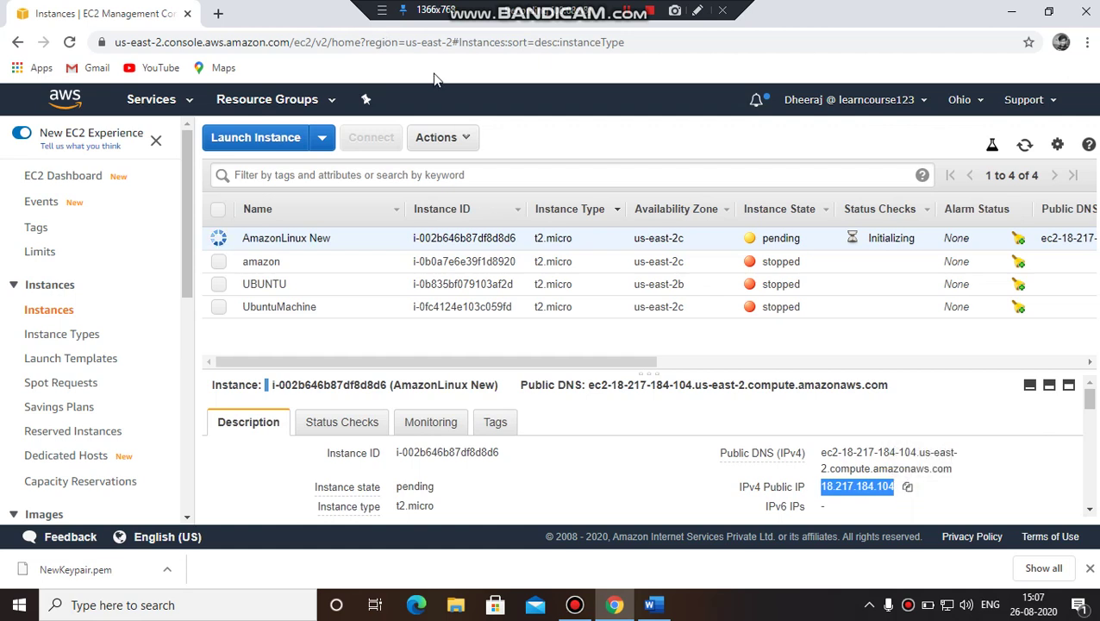
- Connect to the AmazonLinux New instance using EC2 Instance Connect (browser-based SSH connection) with the user name ec2-user
{"action": "left_click", "coordinate": [465, 142]}
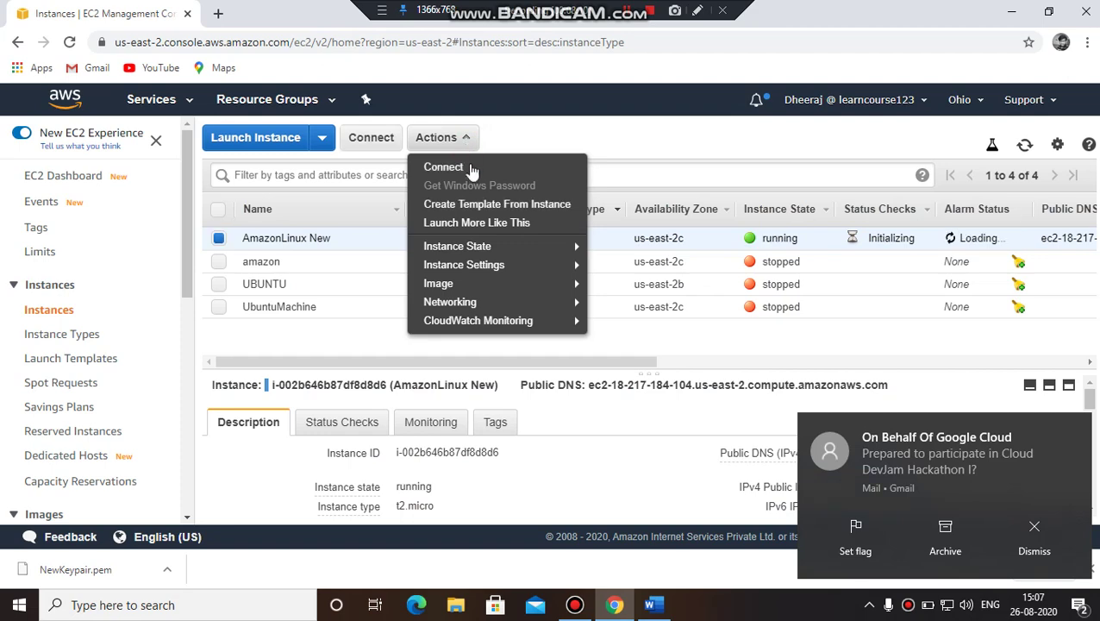
{"action": "left_click", "coordinate": [1075, 429]}
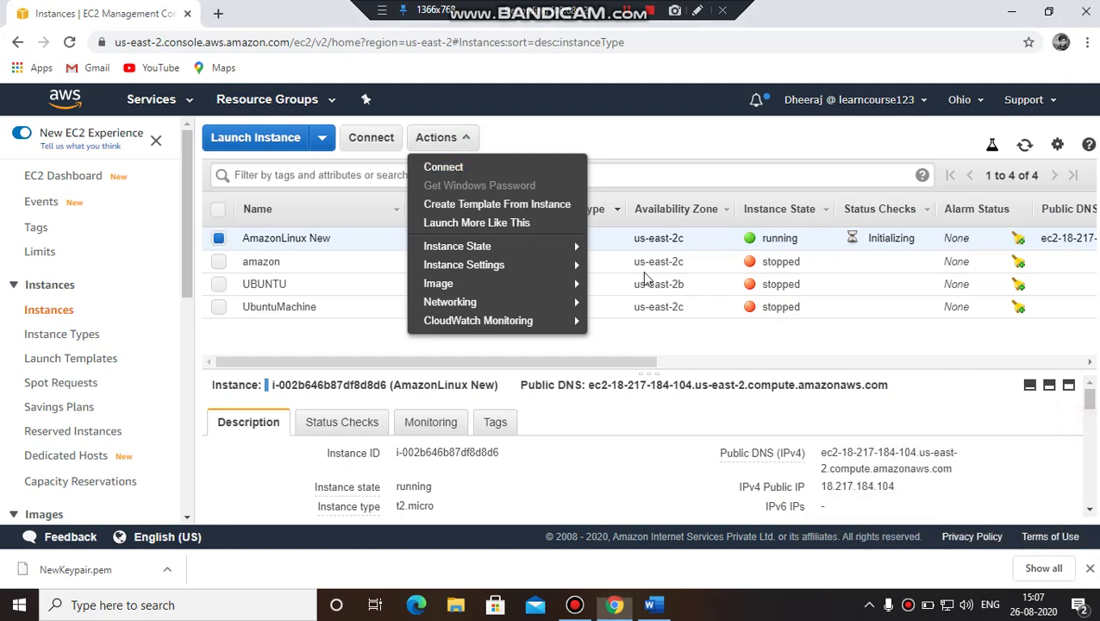
{"action": "left_click", "coordinate": [455, 171]}
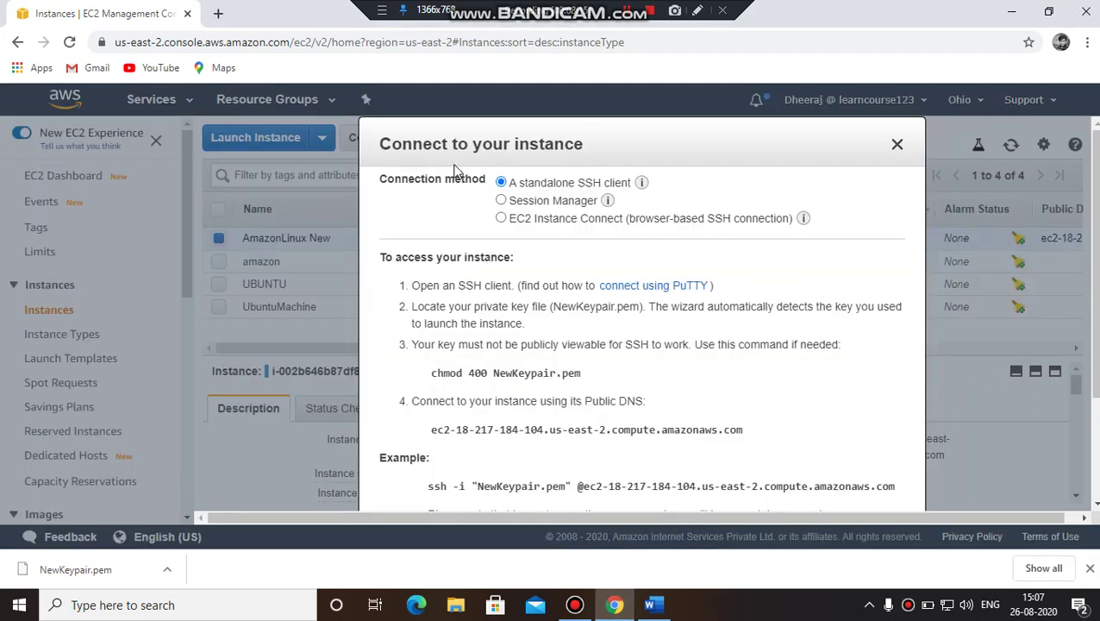
{"action": "left_click", "coordinate": [501, 218]}
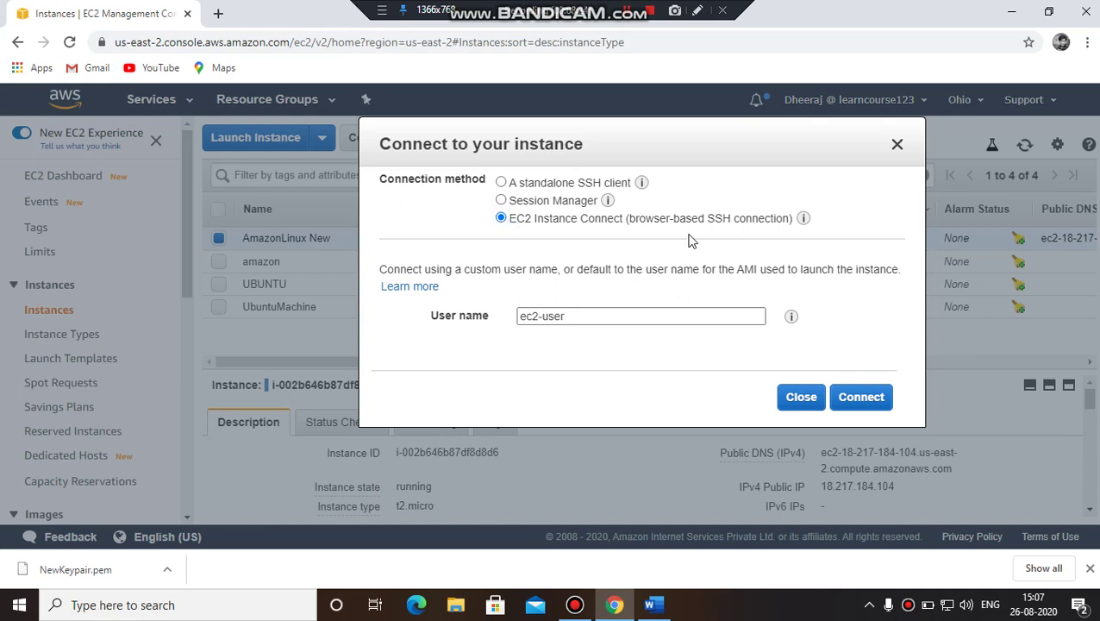
{"action": "left_click", "coordinate": [875, 399]}
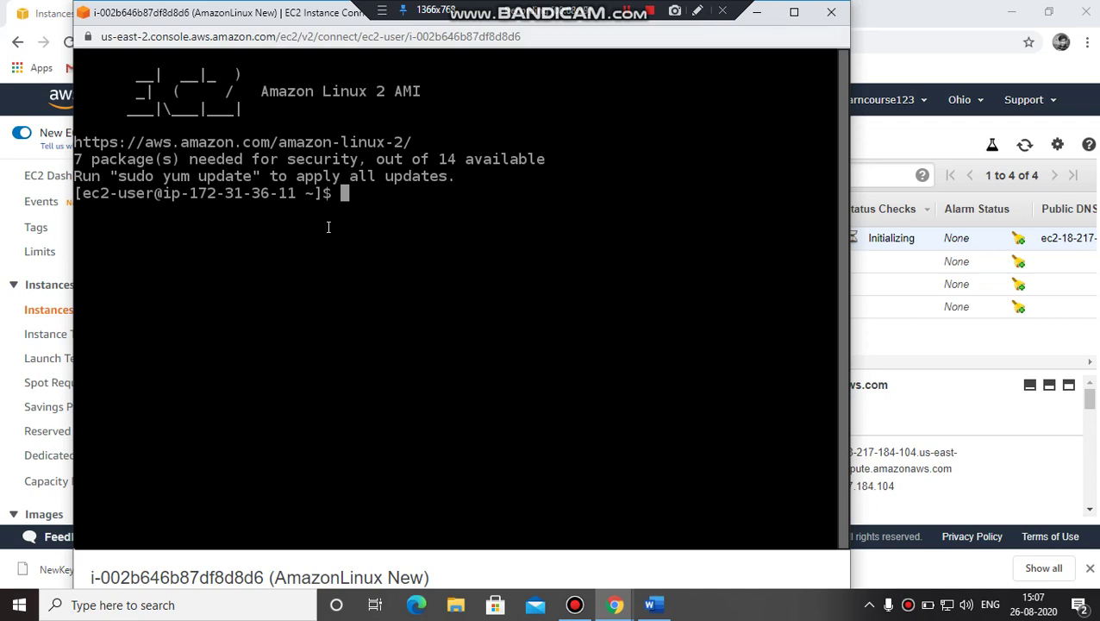
- Run whoami in the instance's terminal to check the logged-in user, and close the terminal window
{"action": "type", "text": "whoam"}
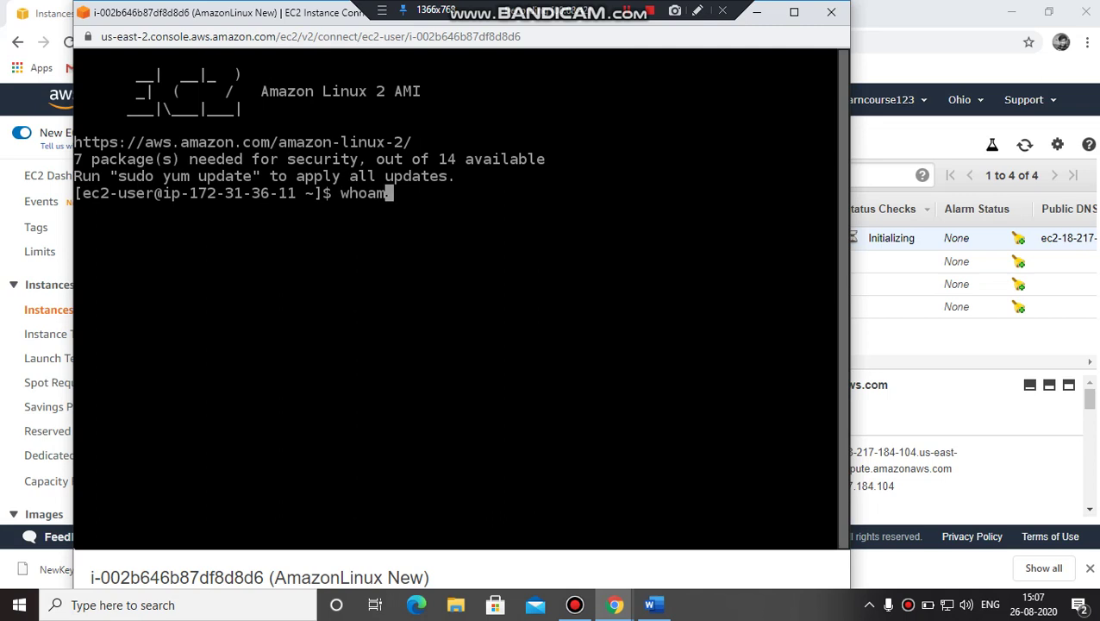
{"action": "type", "text": "i"}
{"action": "key", "text": "Return"}
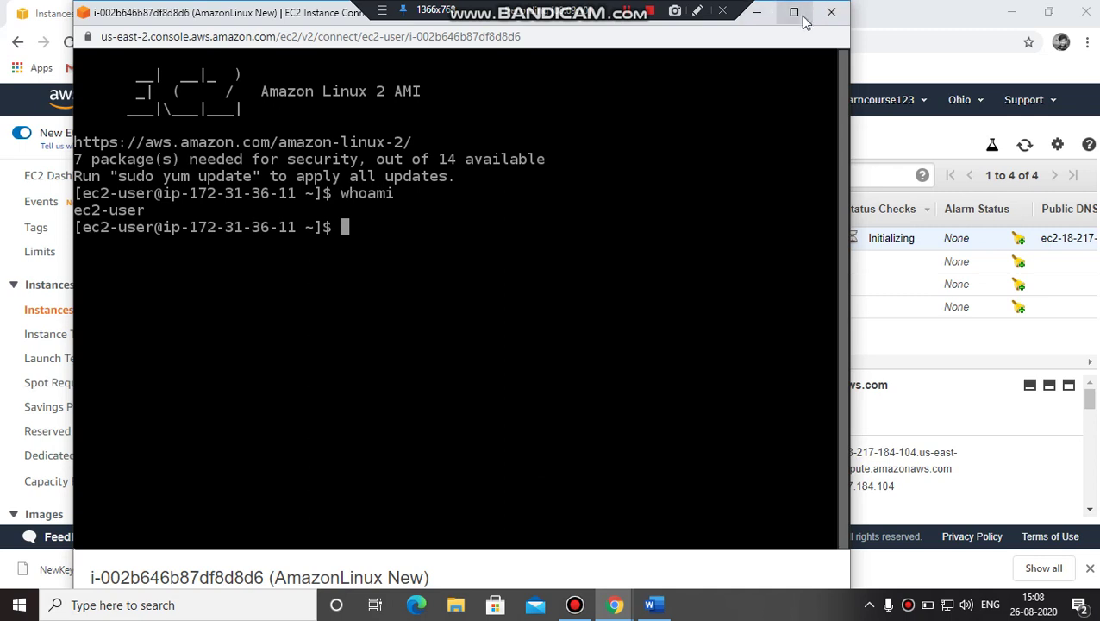
{"action": "left_click", "coordinate": [828, 13]}
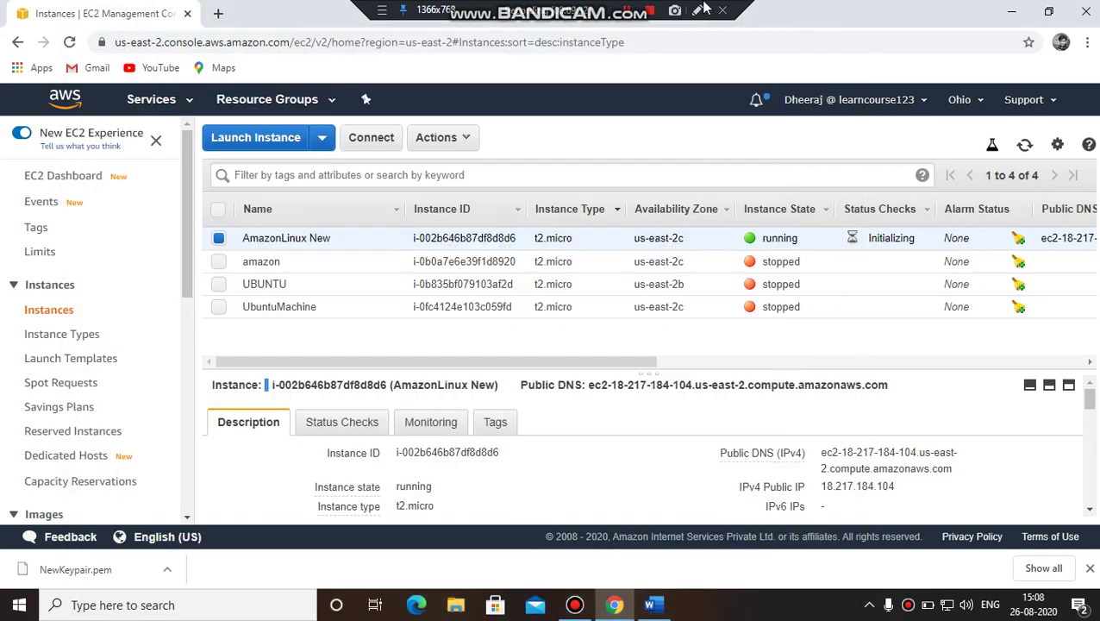